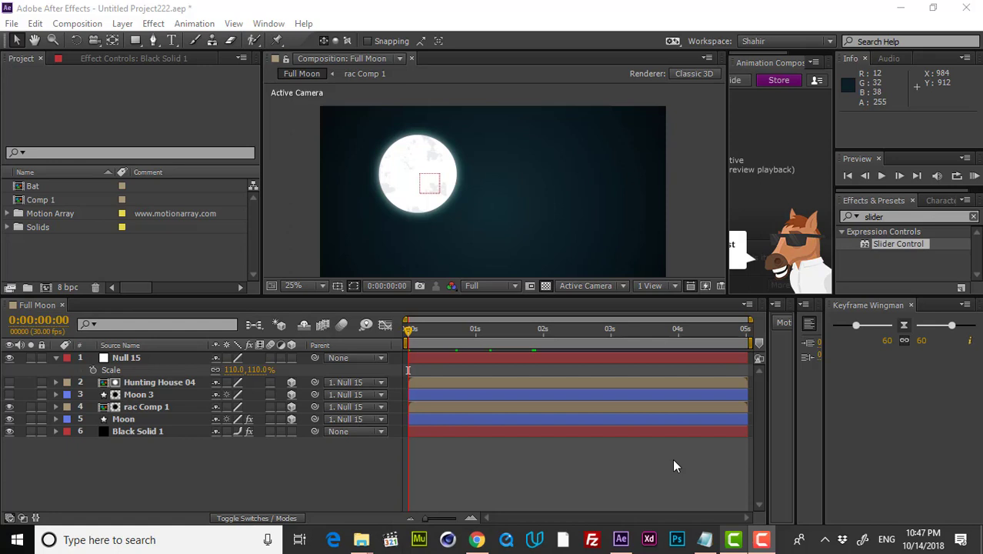
Preview the Full Moon composition, then move the current time back and pan the view
click(672, 459)
key(space)
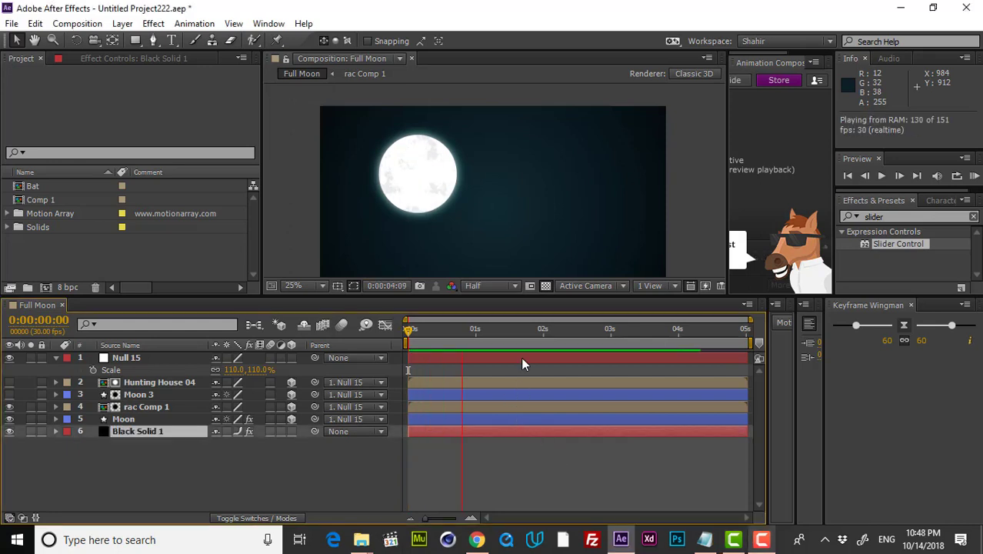
click(442, 195)
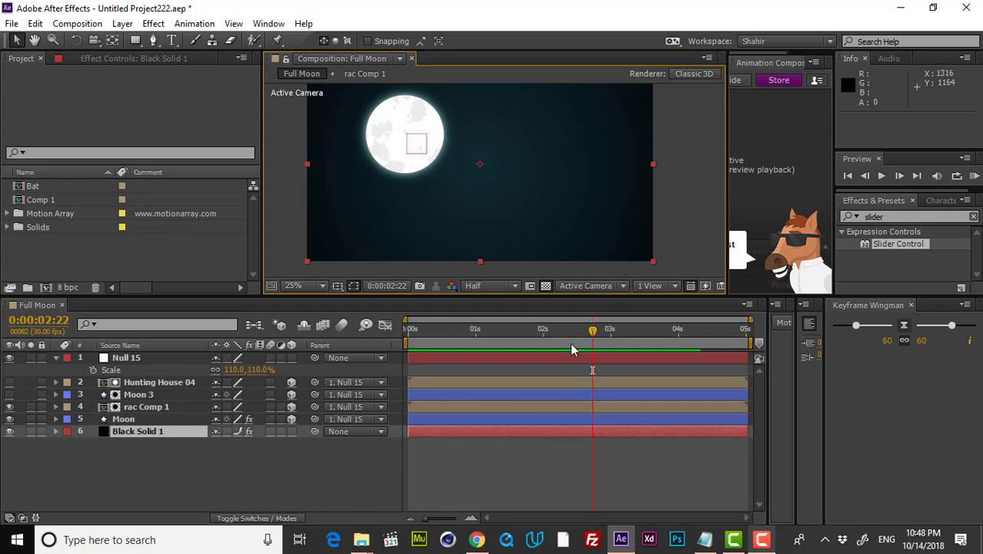
drag(570, 342, 486, 346)
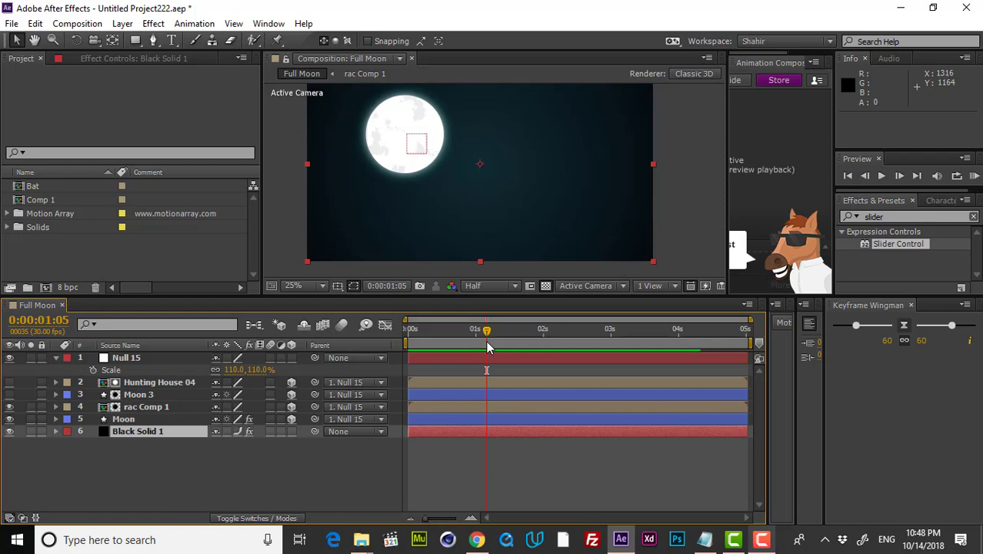
key(Page_Down)
key(Page_Down)
click(364, 448)
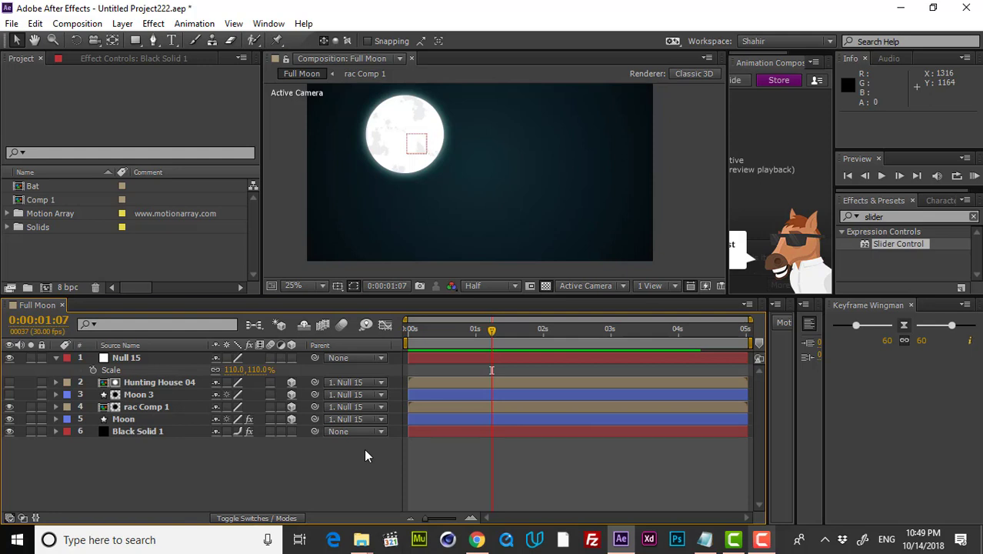
drag(499, 203, 507, 220)
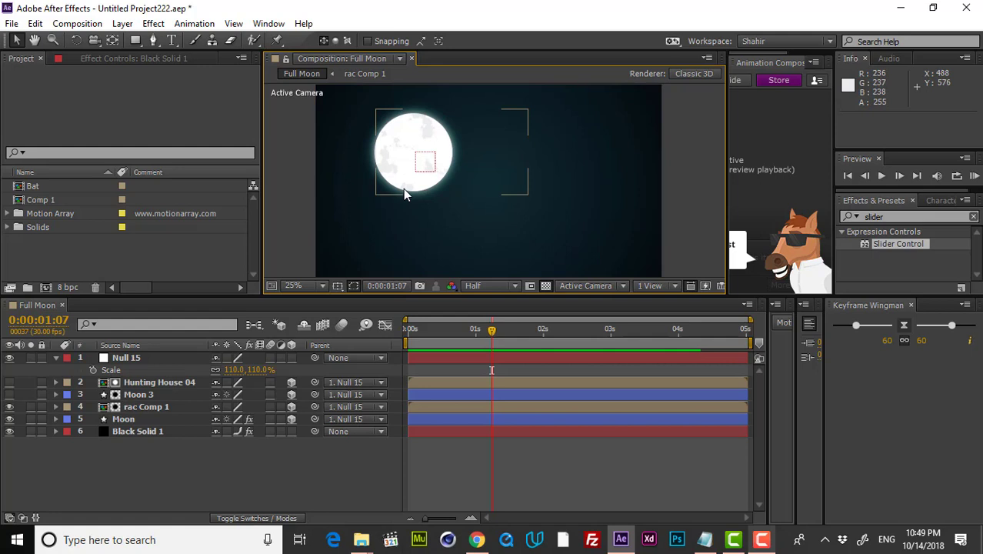
Scale Null 15 up to 133% to enlarge the parented moon
click(171, 358)
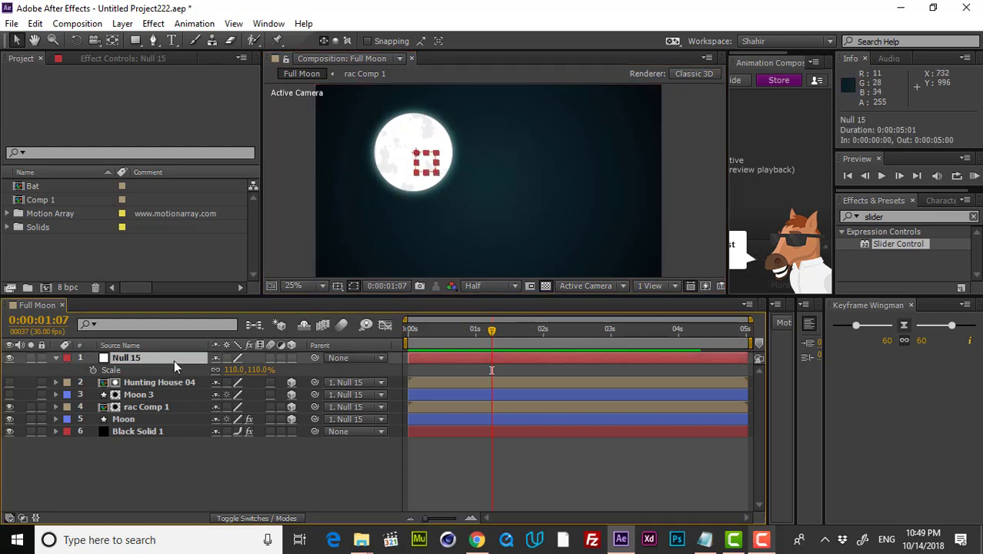
drag(248, 369, 267, 363)
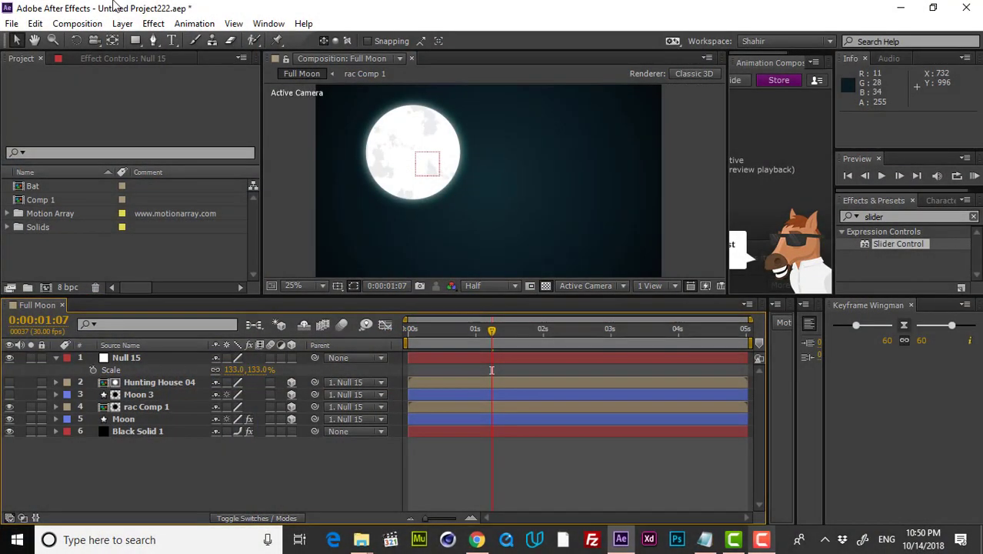
click(77, 23)
Create a 1920×1080 composition named Full Moon 2, shown at 100% without the transparency grid
click(93, 36)
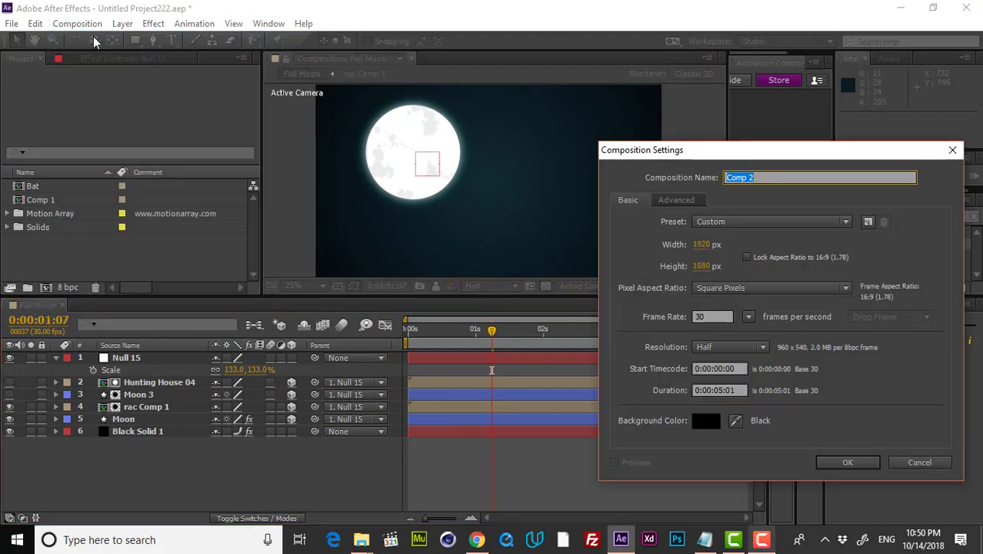
text(Full M)
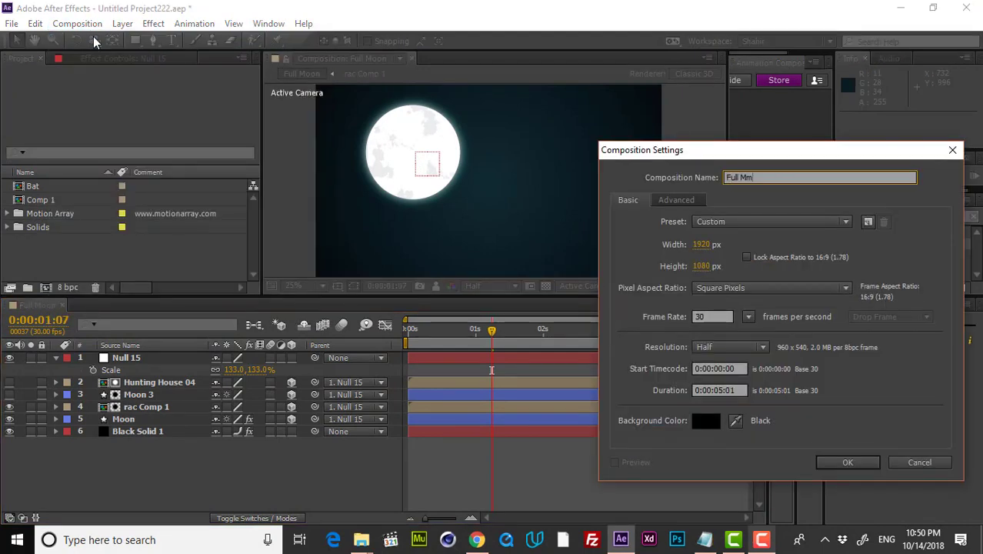
text(oon 2)
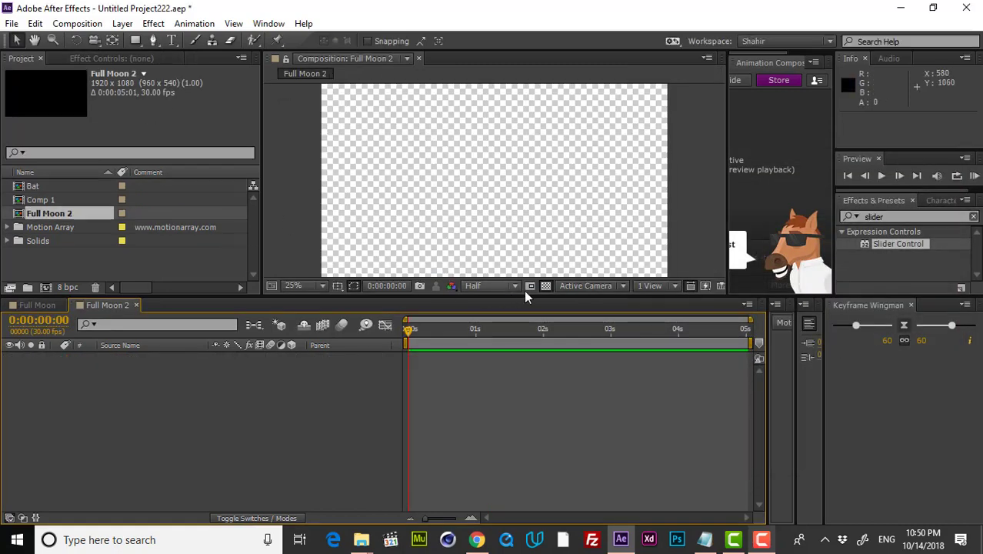
click(545, 286)
click(308, 286)
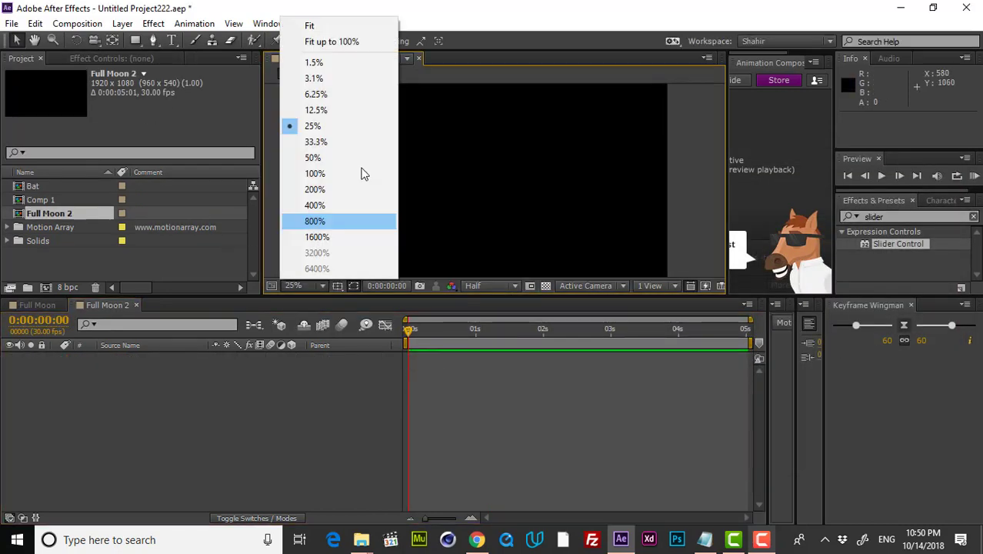
click(354, 44)
drag(339, 298, 340, 325)
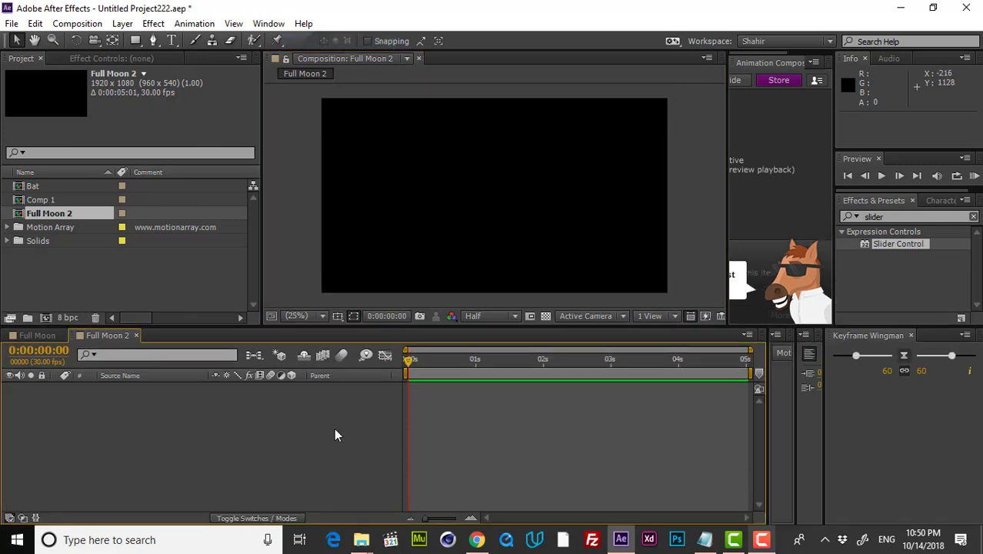
key(ctrl+y)
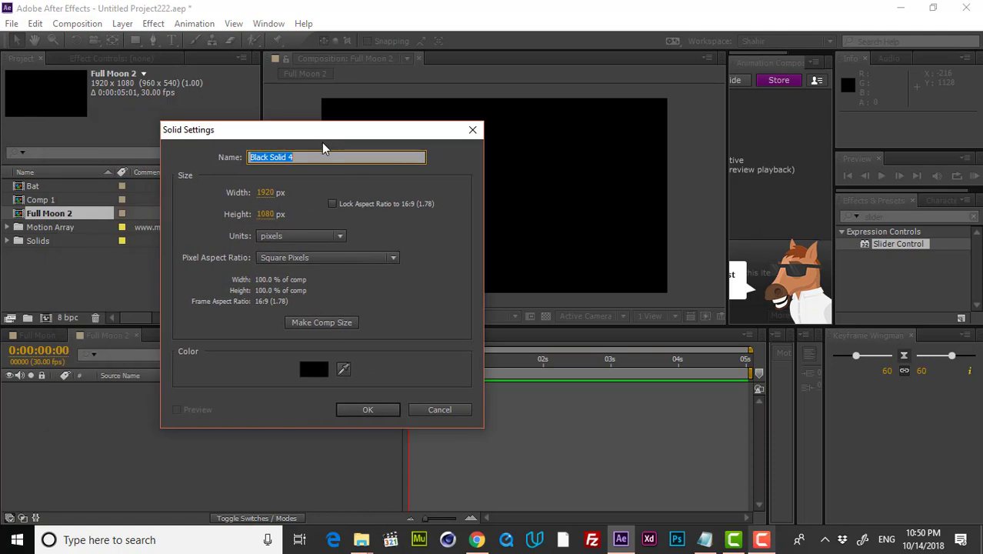
Name the new 1920×1080 solid BG and create it
text(Back)
key(BackSpace)
key(BackSpace)
key(BackSpace)
text(G)
key(Return)
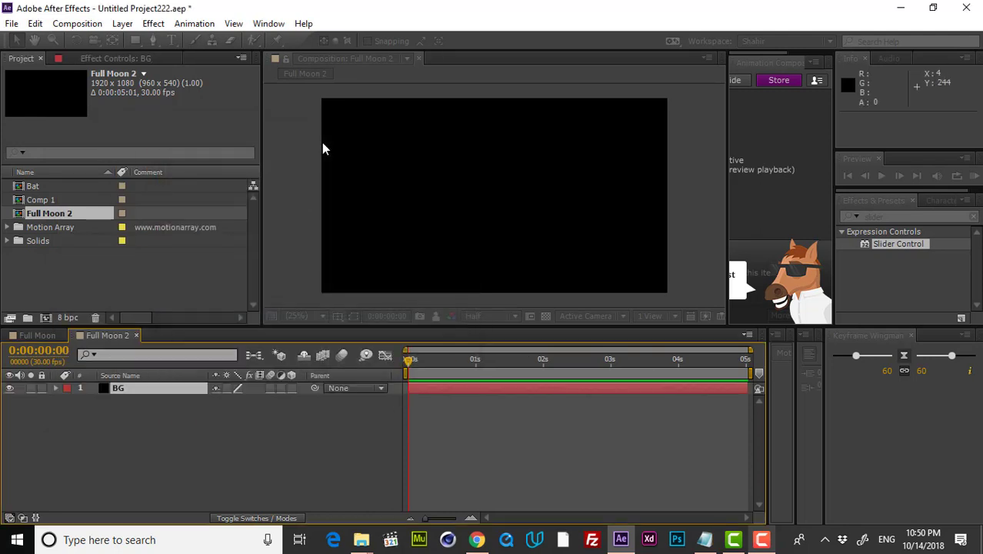
Apply a Radial Gradient Ramp to the BG solid with its start moved to mid-frame
click(911, 216)
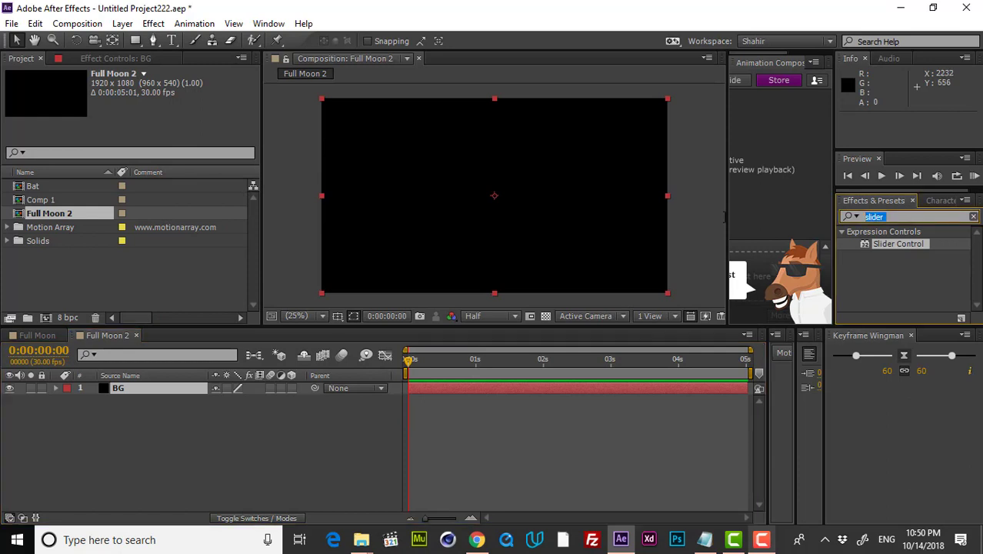
text(grad)
scroll(907, 284, down, 5)
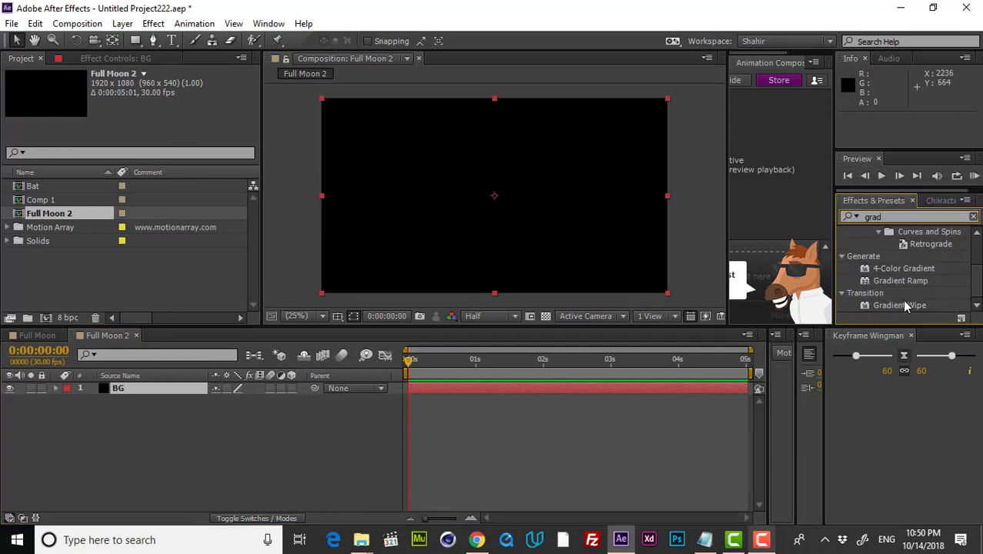
drag(898, 281, 466, 254)
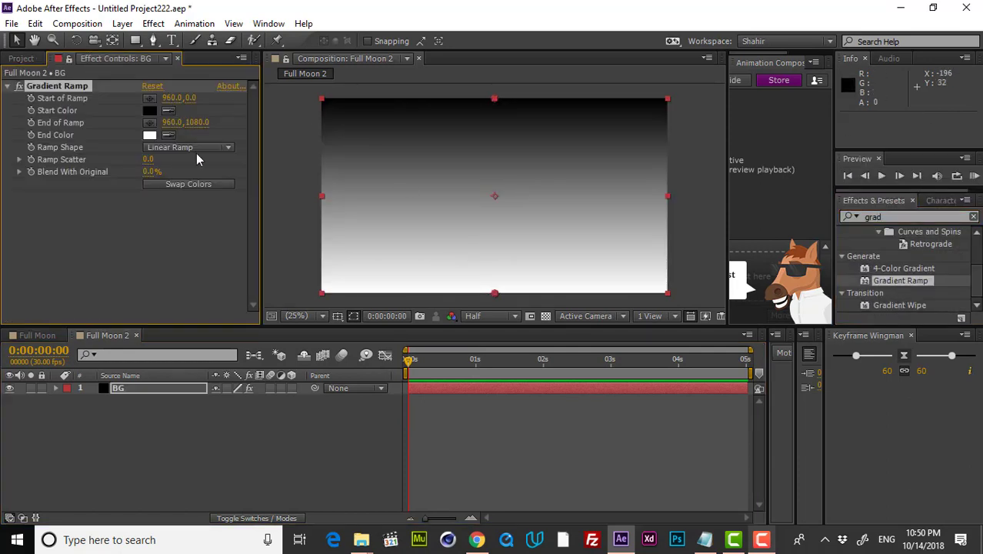
click(188, 147)
click(188, 177)
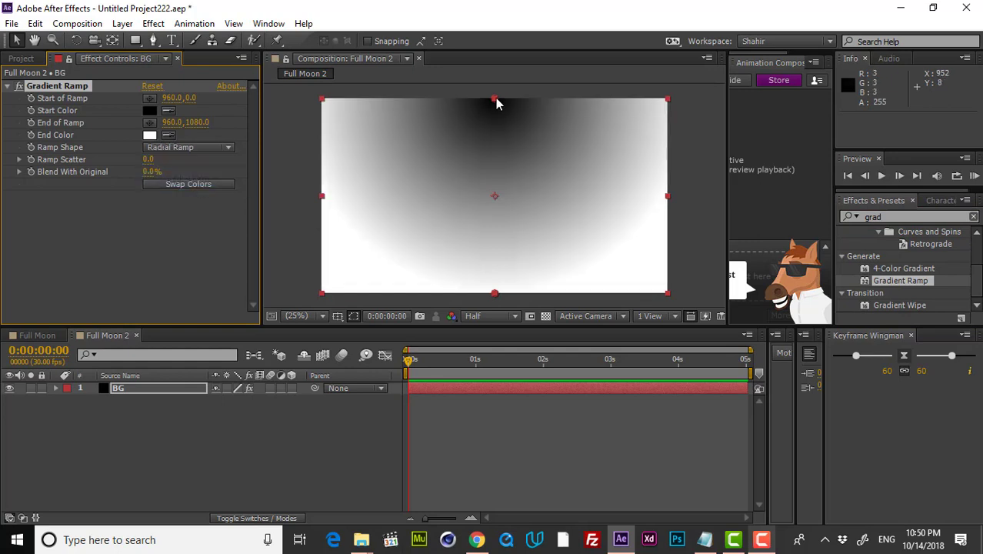
drag(495, 99, 490, 160)
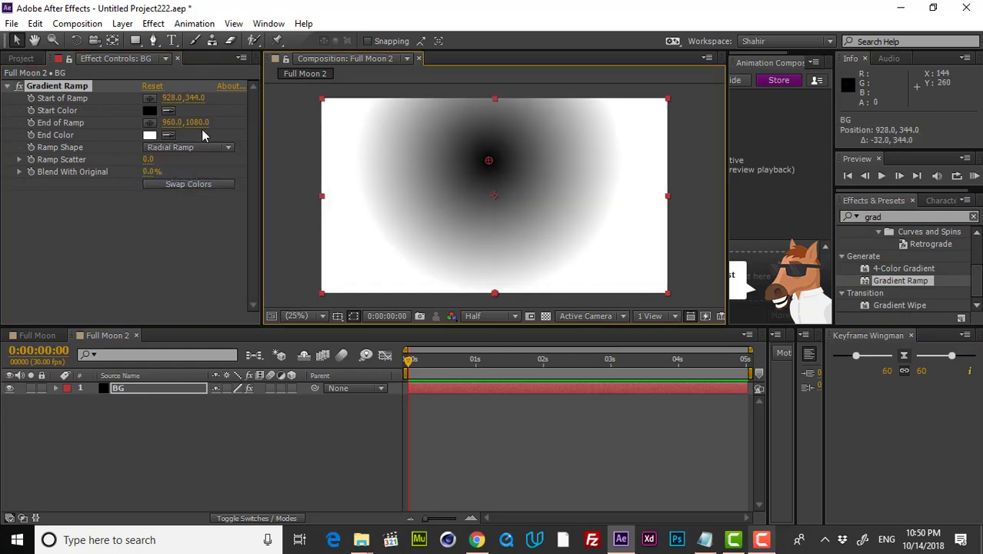
Set the gradient's end colour to black and start colour to navy 11222D
click(149, 135)
drag(154, 287, 6, 450)
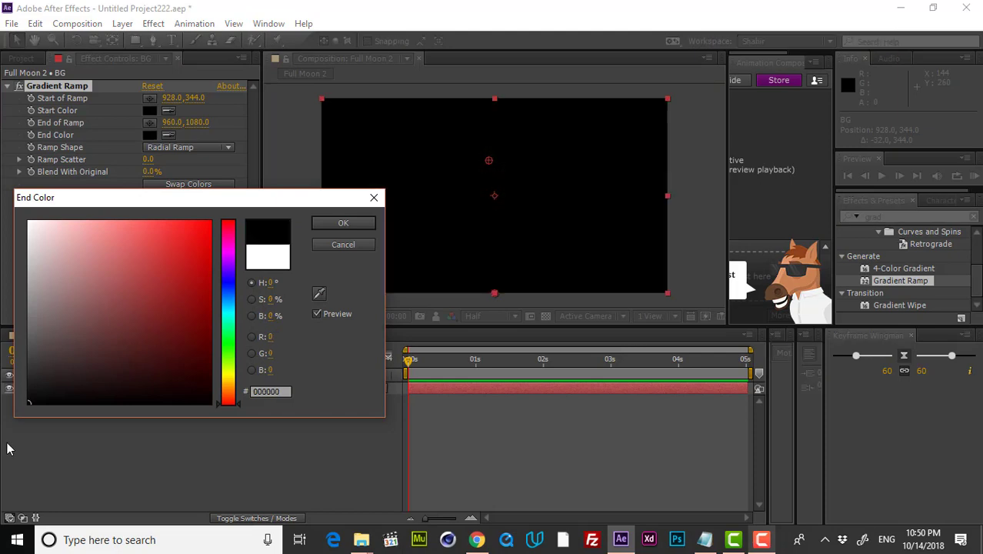
click(343, 223)
click(149, 109)
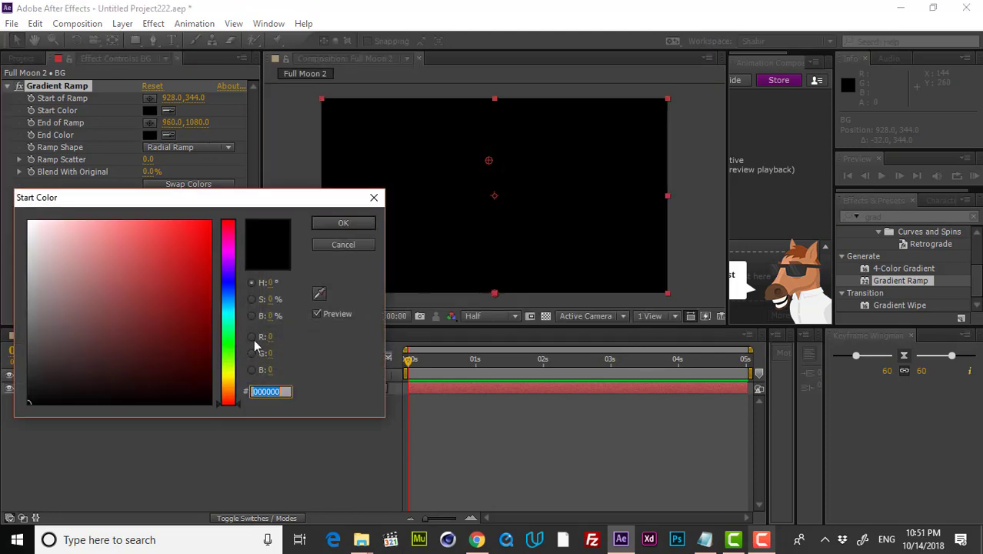
click(230, 306)
drag(156, 364, 141, 372)
click(339, 225)
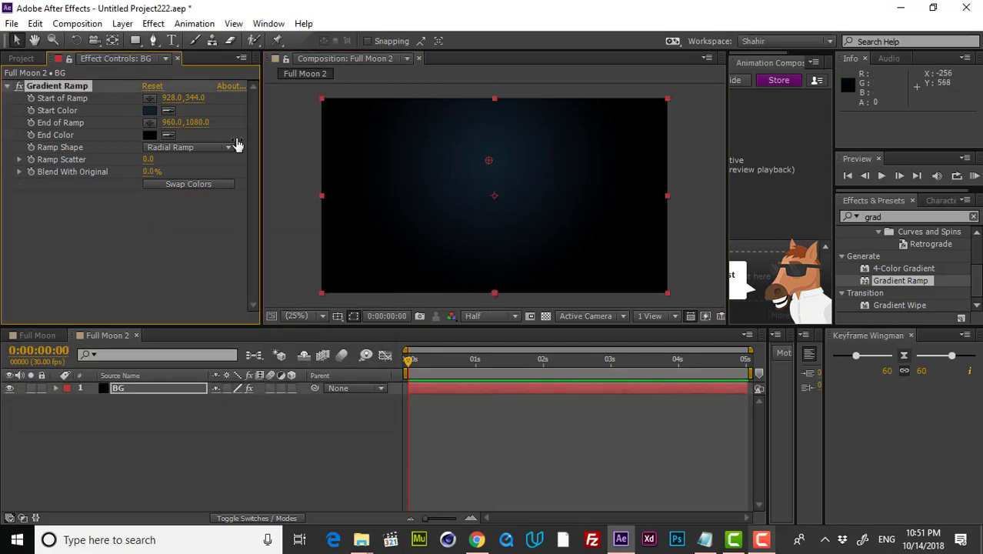
Push the ramp end past the bottom-right corner and raise the gradient centre toward the top
drag(502, 295, 676, 356)
drag(489, 163, 492, 138)
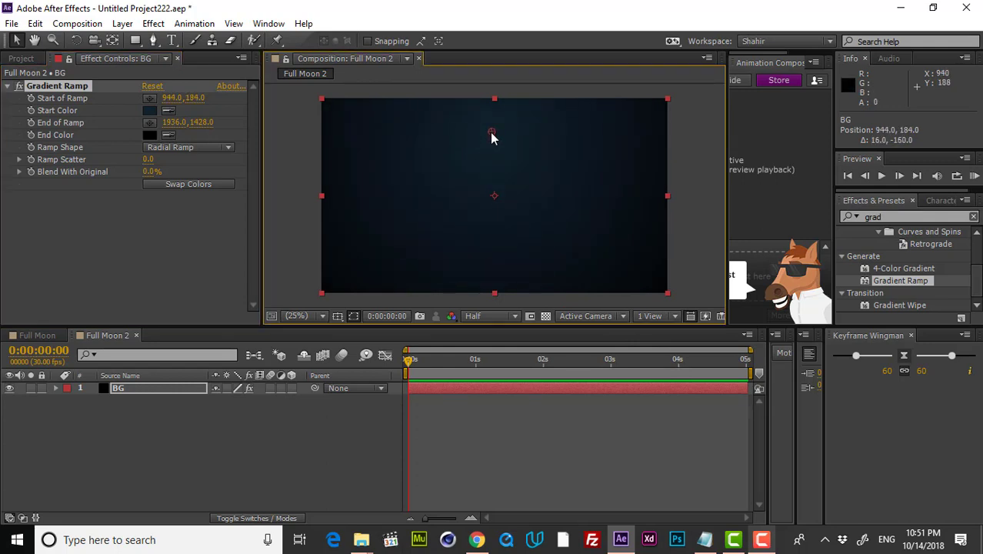
click(565, 429)
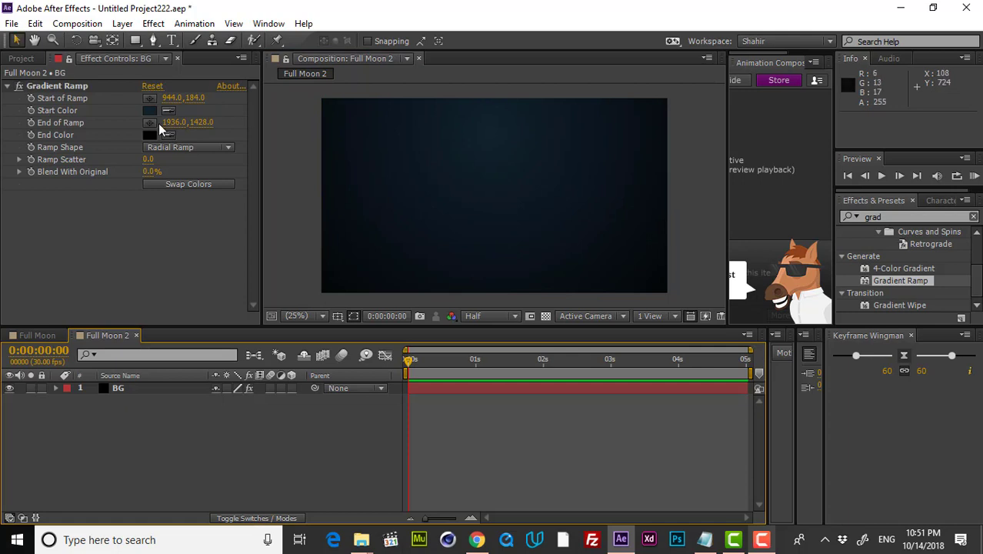
click(305, 386)
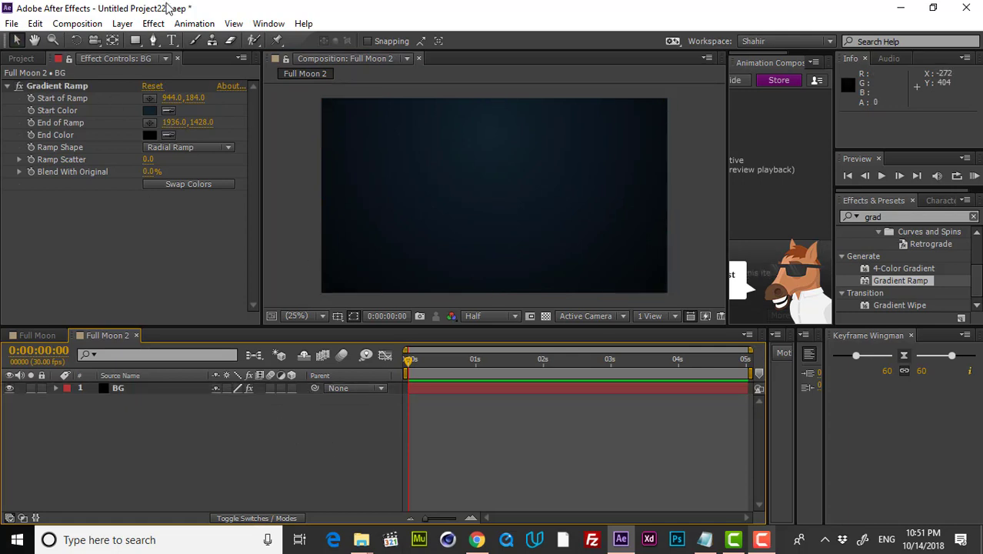
drag(136, 45, 207, 72)
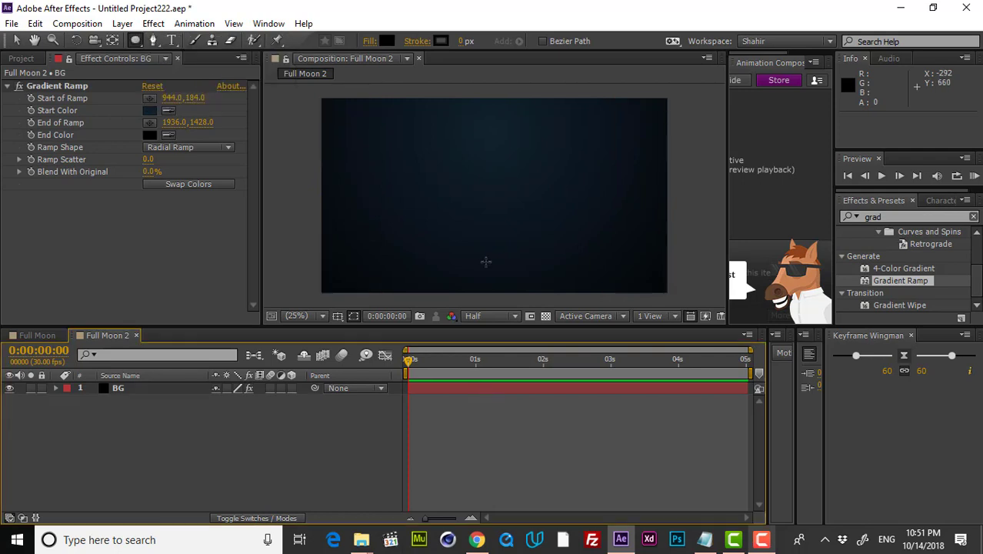
Draw a circle shape in the middle of the frame
drag(458, 167, 558, 270)
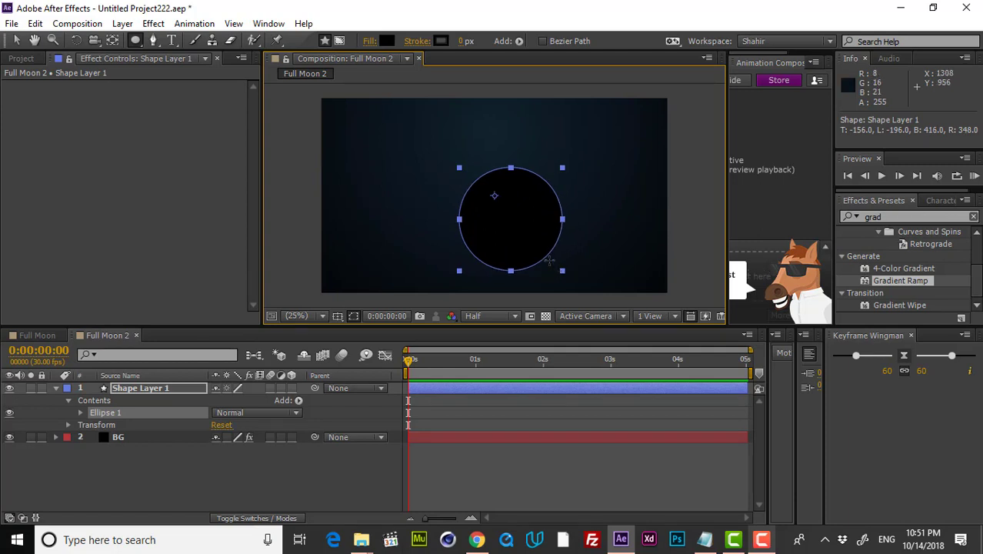
drag(518, 228, 501, 199)
key(ctrl+z)
key(s)
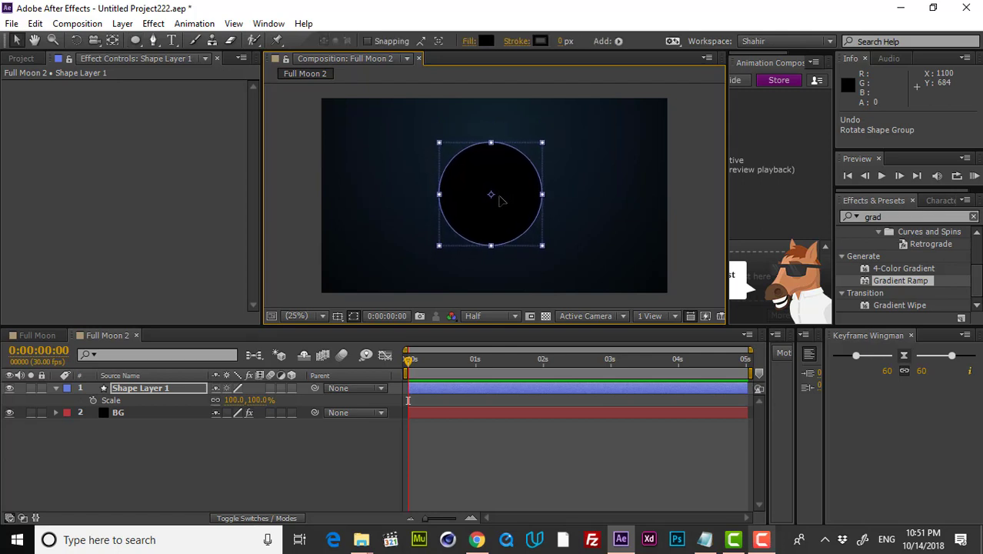
Fill the circle light grey E7E7E7 and reselect Shape Layer 1
click(486, 41)
mouse_move(127, 272)
mouse_down()
mouse_move(10, 220)
mouse_move(11, 233)
mouse_up()
click(340, 224)
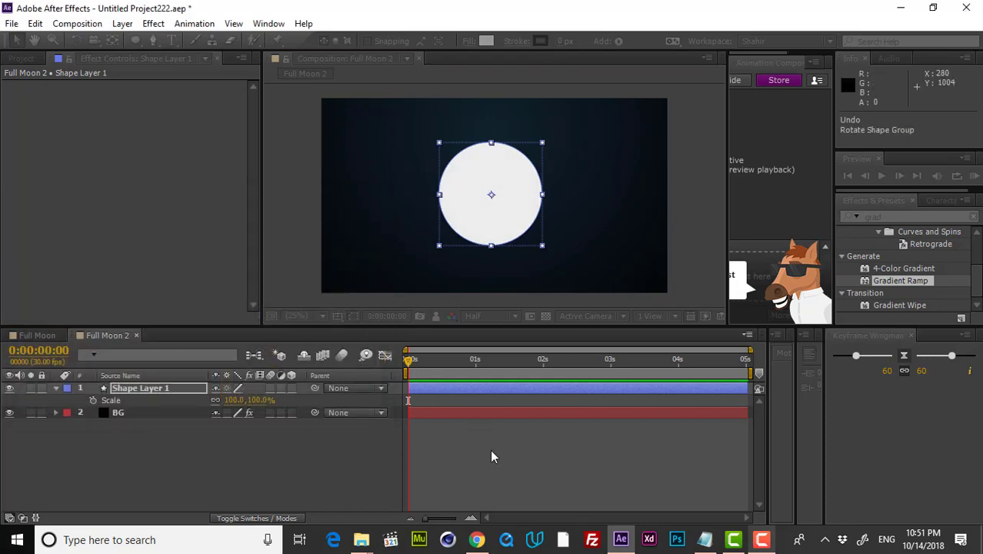
click(494, 471)
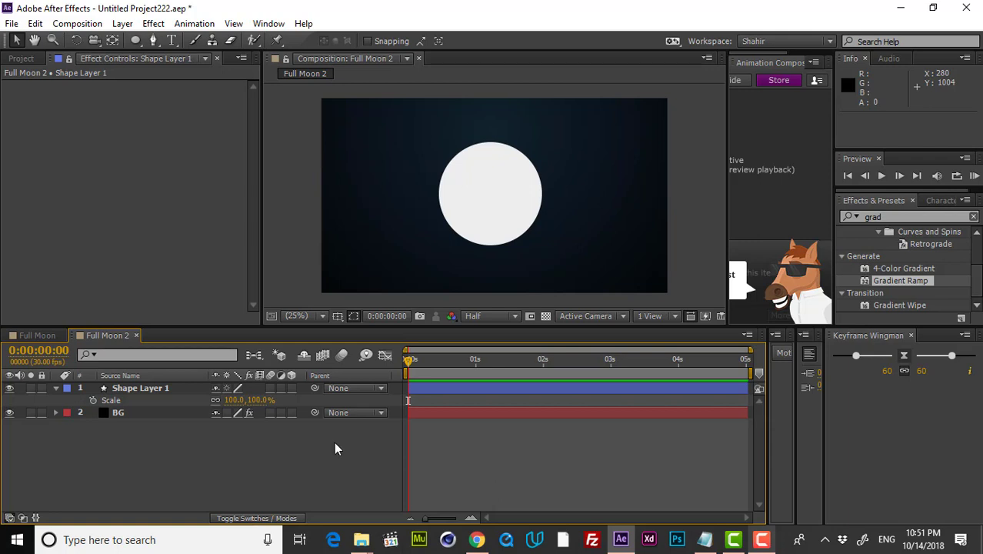
click(166, 388)
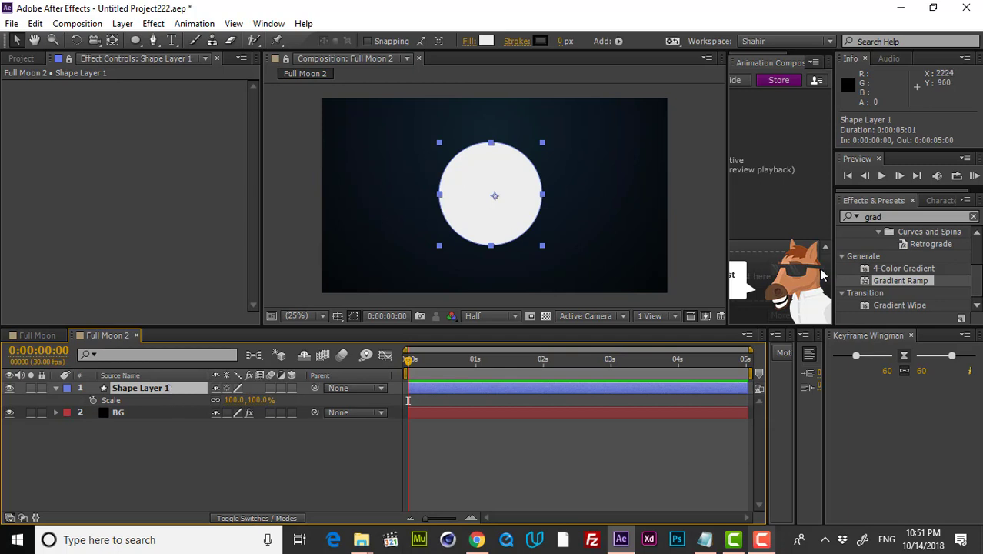
Apply Glow to the circle and enlarge the Glow Radius to 87
double_click(877, 217)
text(glow)
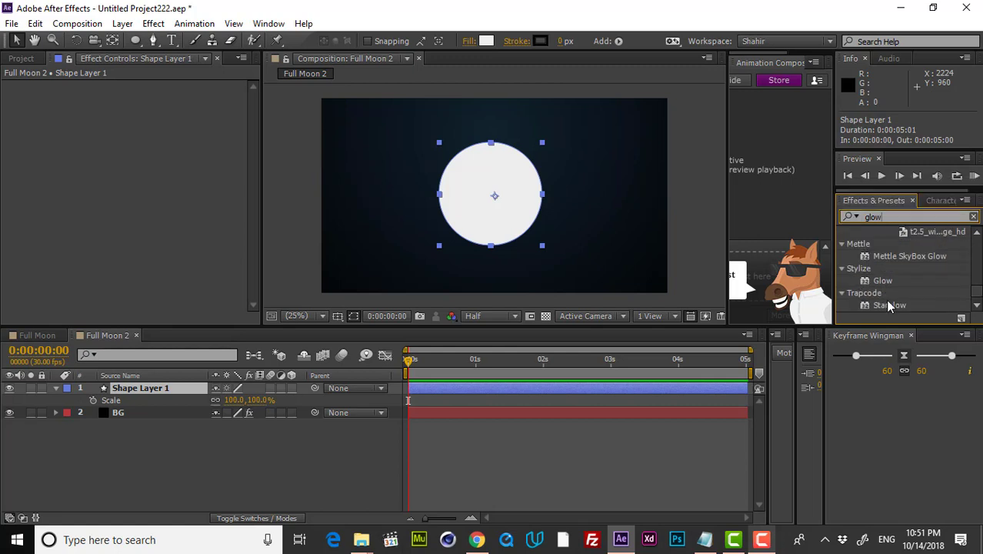
drag(882, 281, 496, 198)
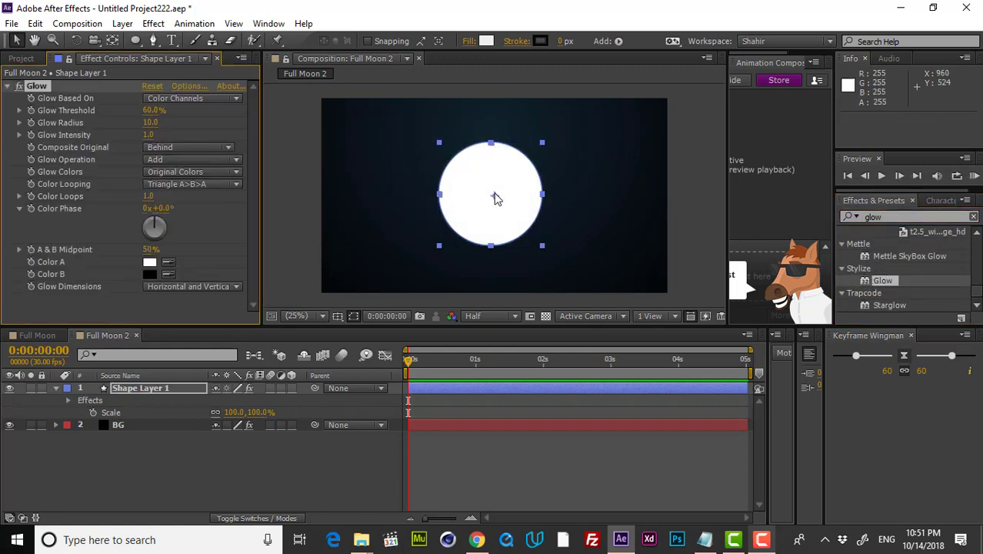
click(511, 411)
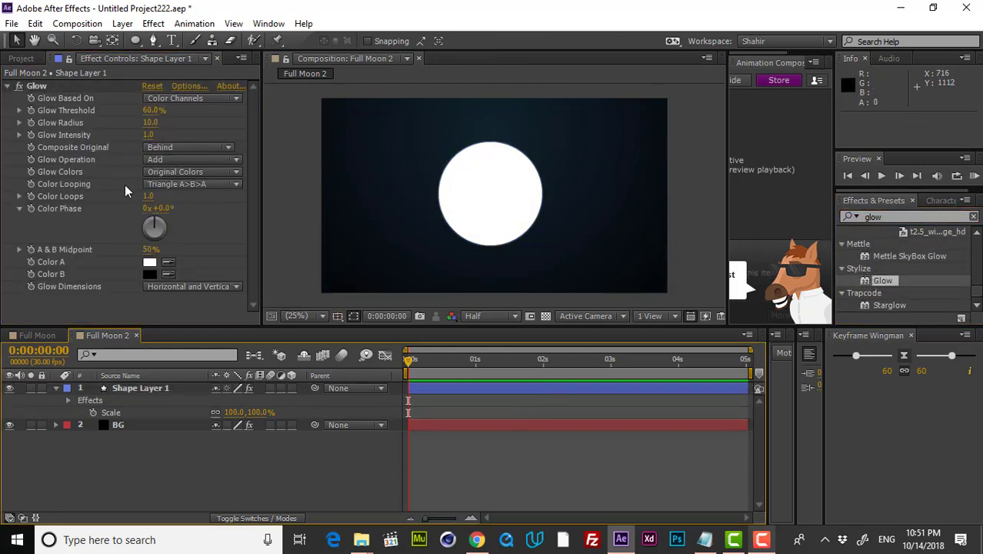
drag(147, 123, 128, 143)
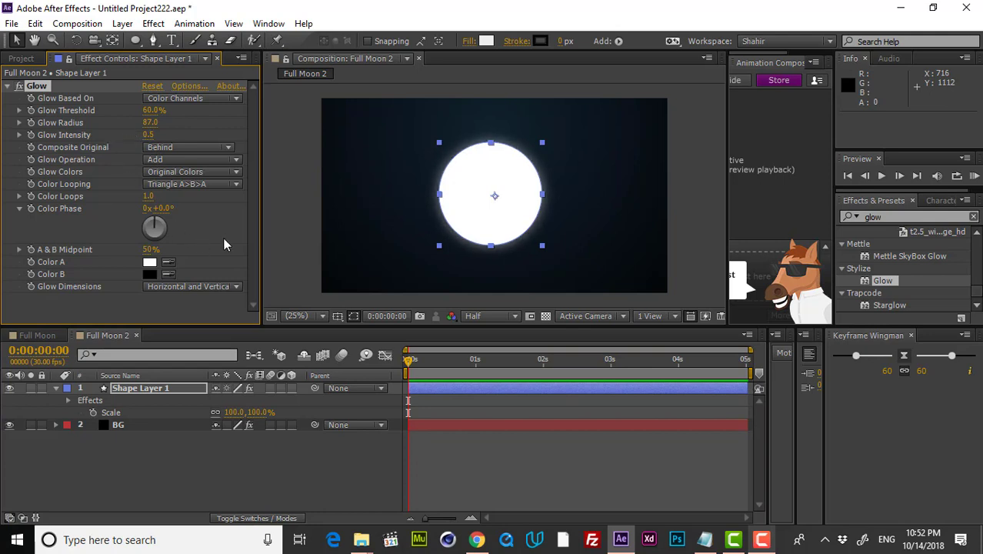
Switch Glow Colors to A & B Colors
click(177, 172)
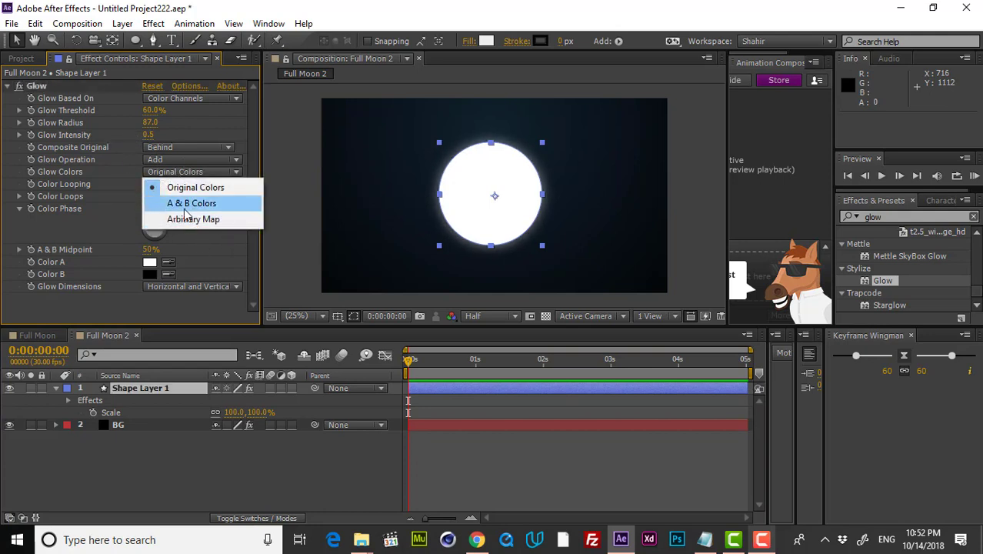
click(78, 171)
click(177, 171)
click(193, 204)
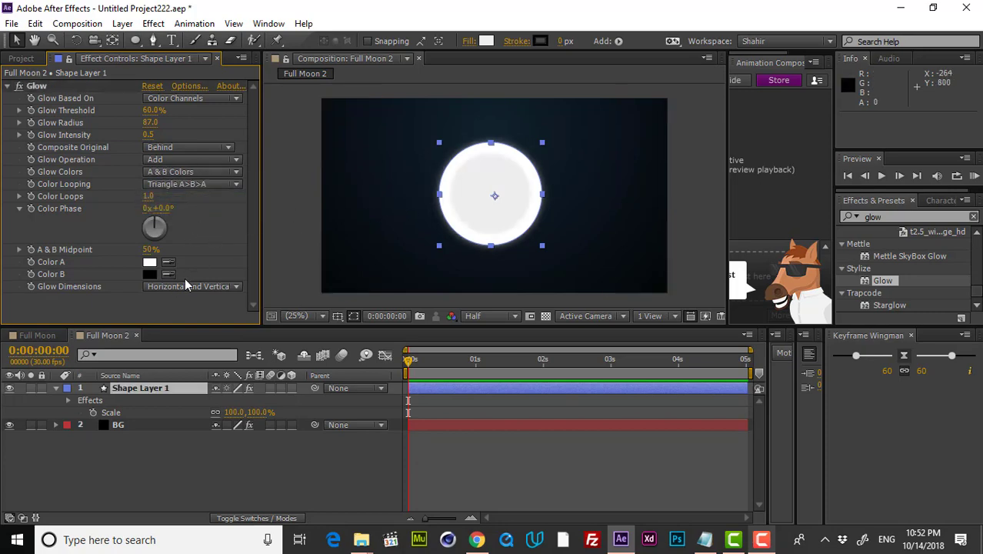
Set Glow Color B to teal 33DFCD and Glow Intensity to 0.8
click(149, 273)
text(33DFCD)
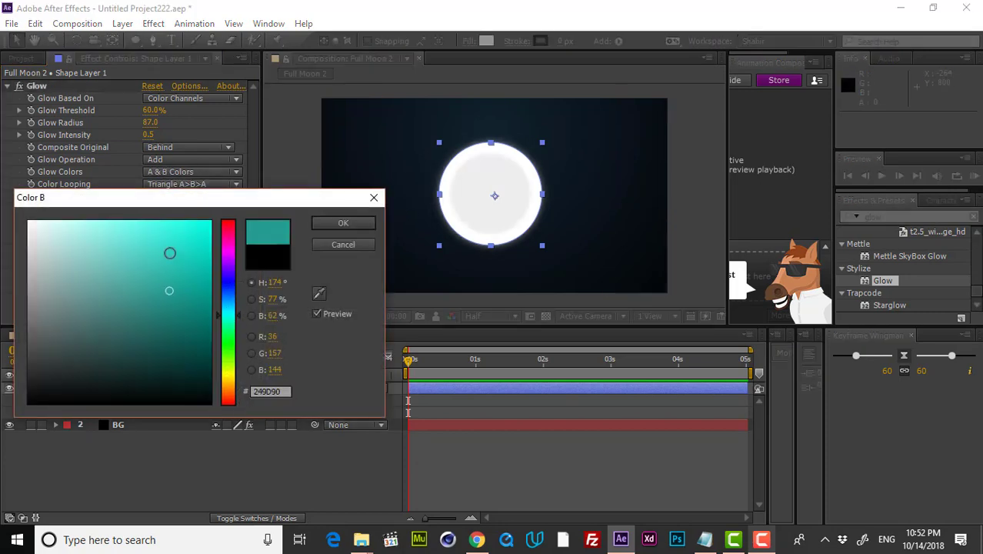
mouse_move(169, 262)
mouse_down()
mouse_move(168, 284)
mouse_move(153, 259)
mouse_move(153, 283)
mouse_move(146, 254)
mouse_up()
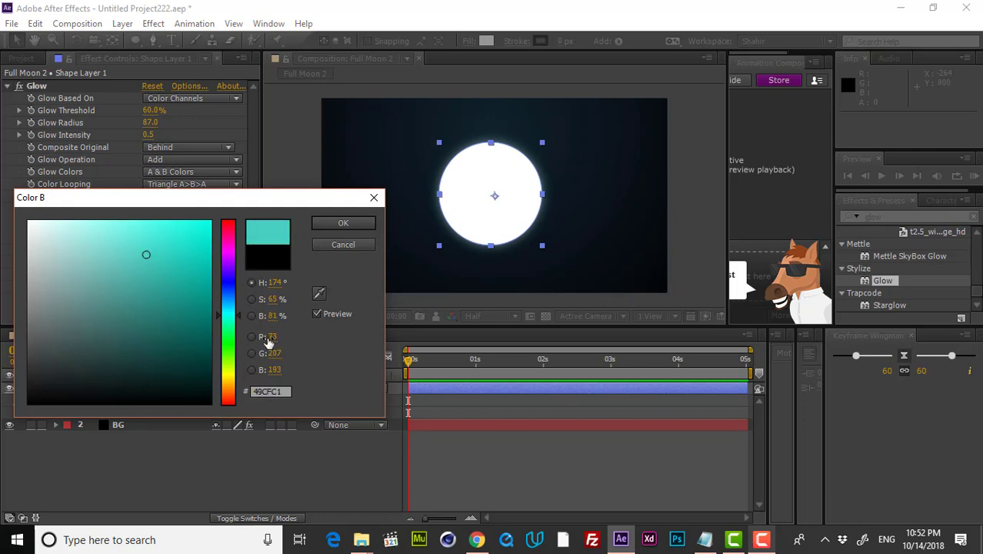
drag(238, 322, 238, 324)
click(343, 223)
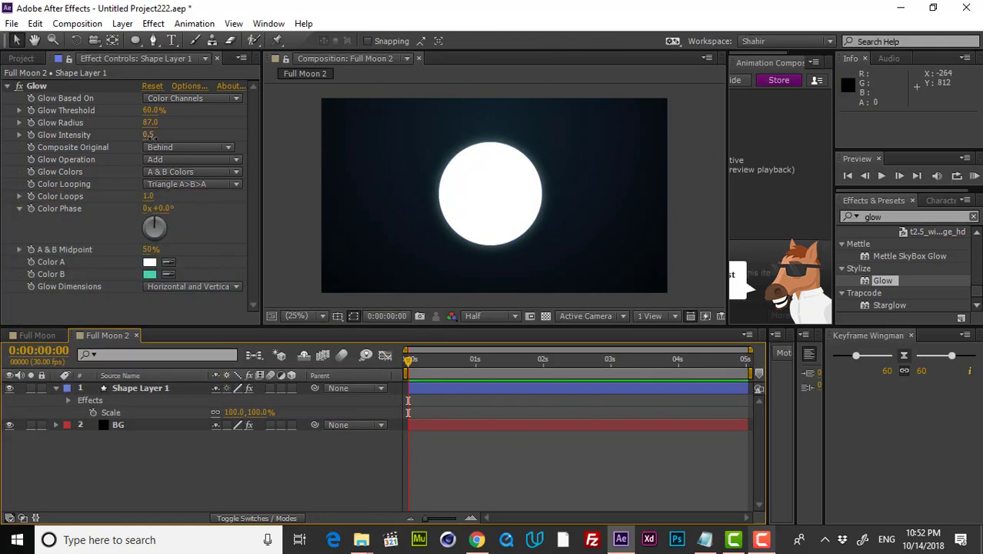
drag(149, 134, 121, 133)
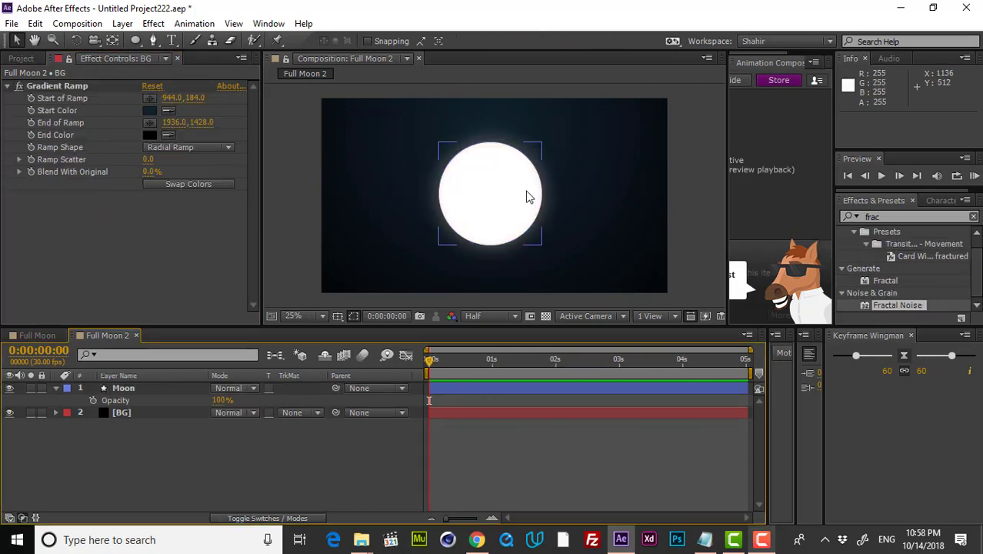
Add a new solid named Fractal to Full Moon 2
click(480, 169)
click(284, 458)
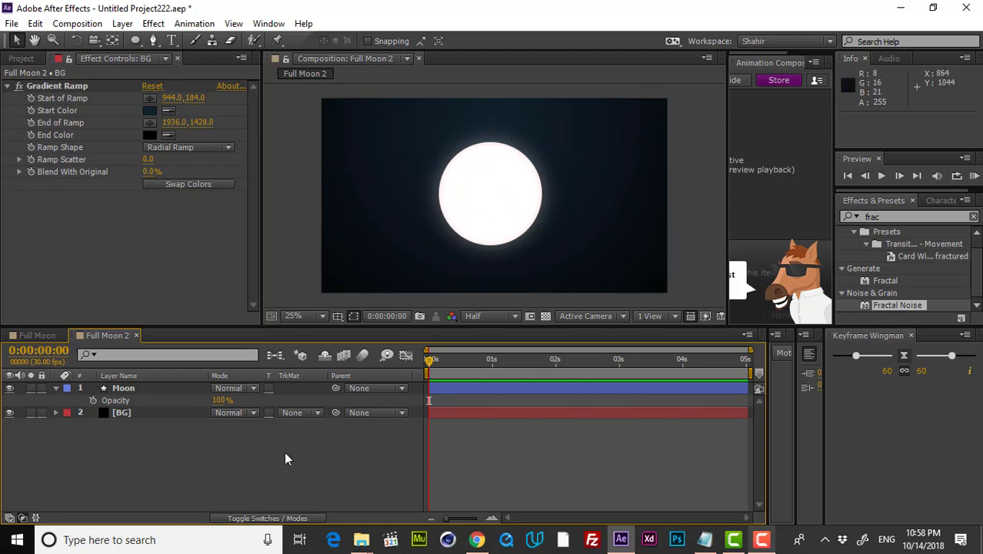
click(38, 336)
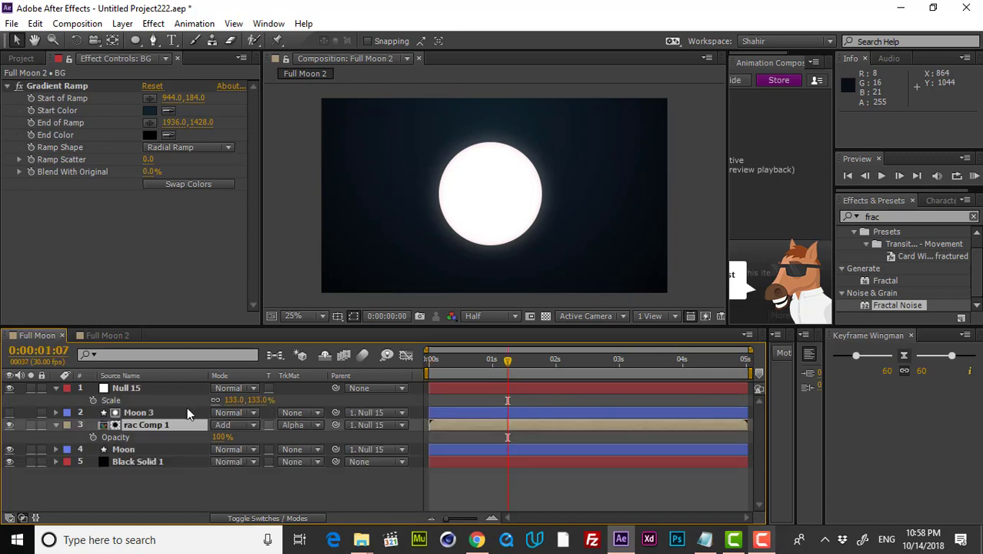
click(107, 335)
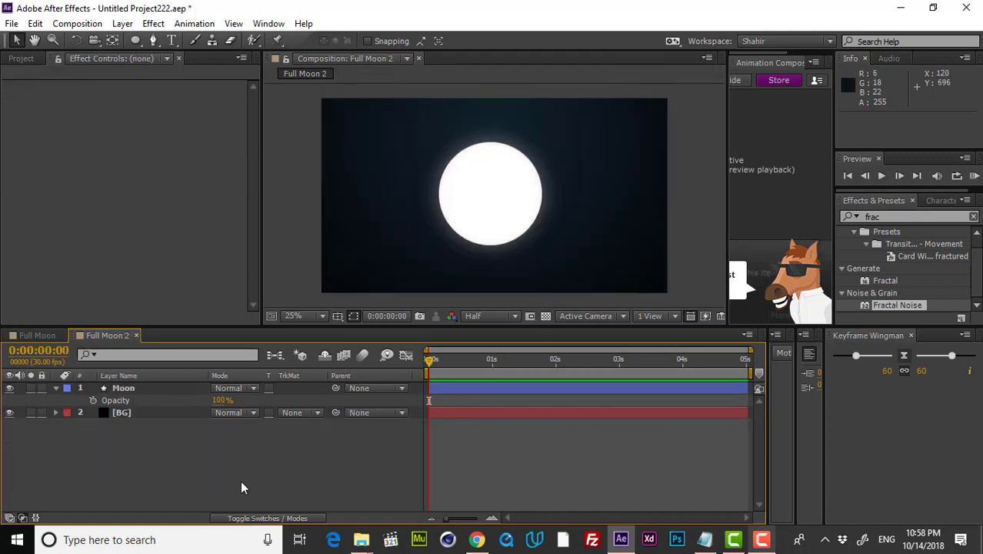
key(ctrl+y)
text(Fractal)
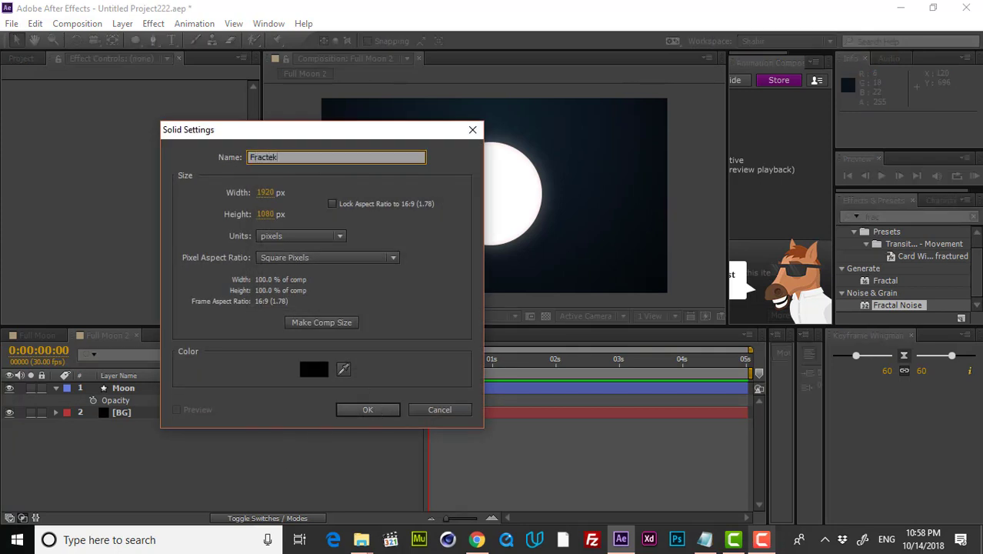
key(Return)
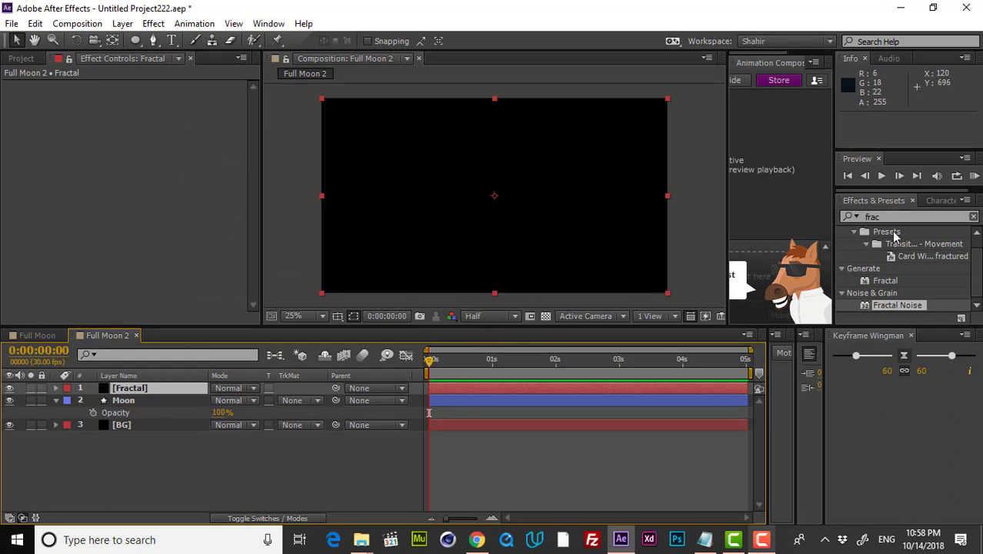
Apply Fractal Noise to the Fractal solid with contrast 319, brightness -32 and enlarged scale
drag(896, 306, 178, 388)
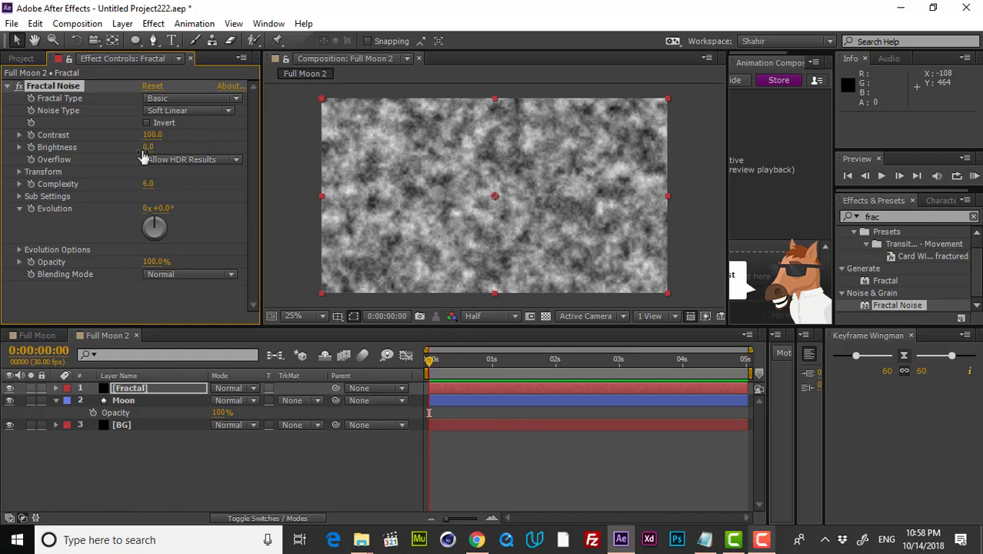
drag(148, 147, 283, 115)
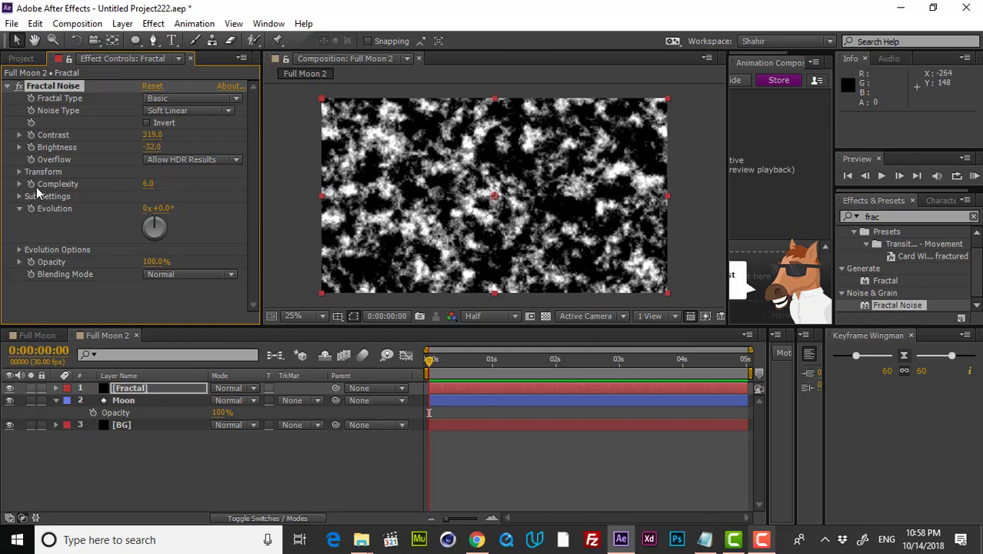
click(19, 172)
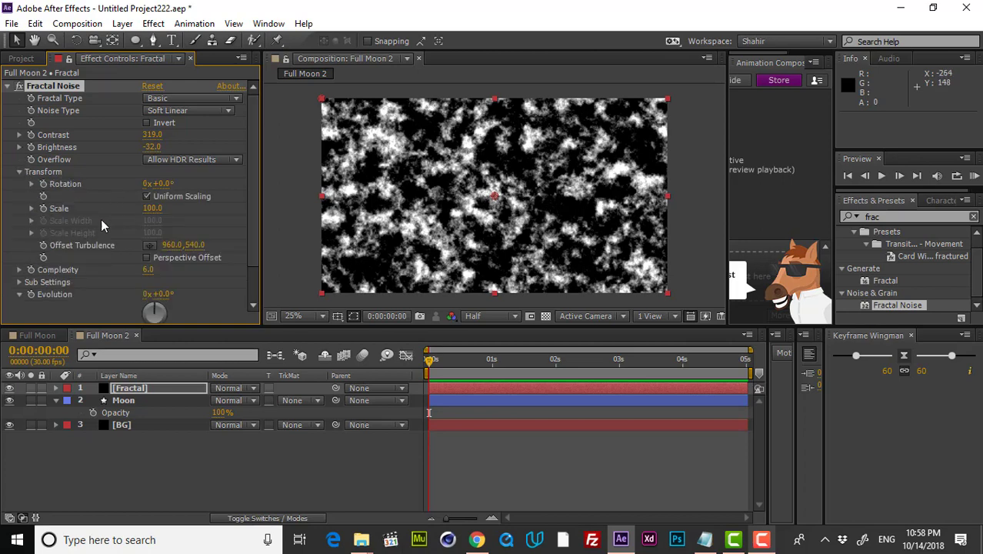
click(32, 208)
drag(152, 208, 512, 171)
click(153, 210)
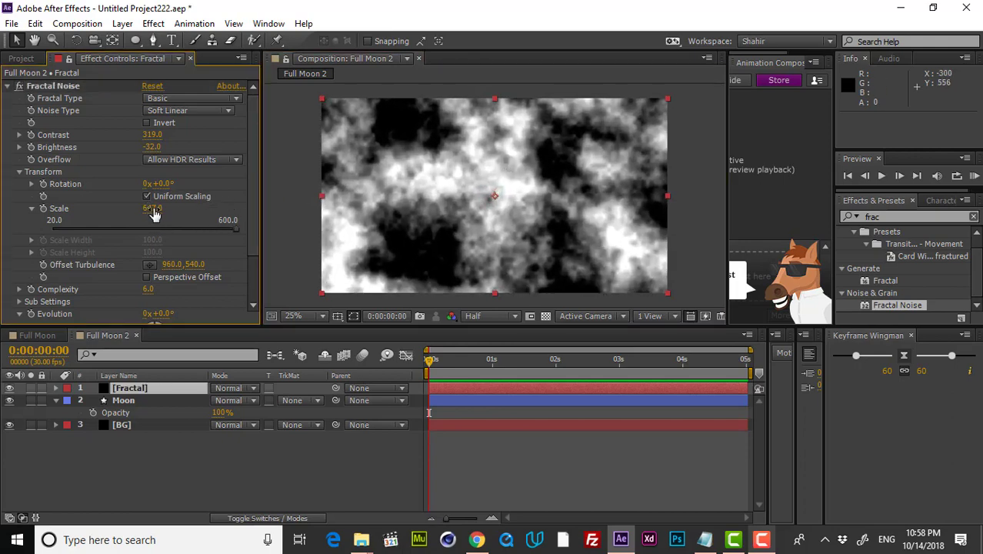
drag(154, 215, 46, 225)
Turn off Uniform Scaling and set the noise to width 291.4, height 337.8
click(146, 196)
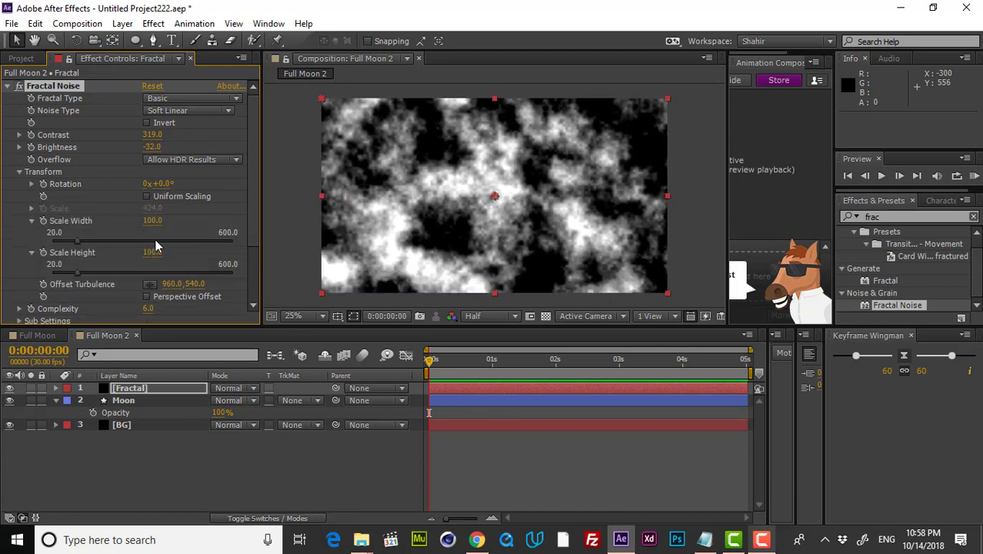
drag(74, 271, 137, 241)
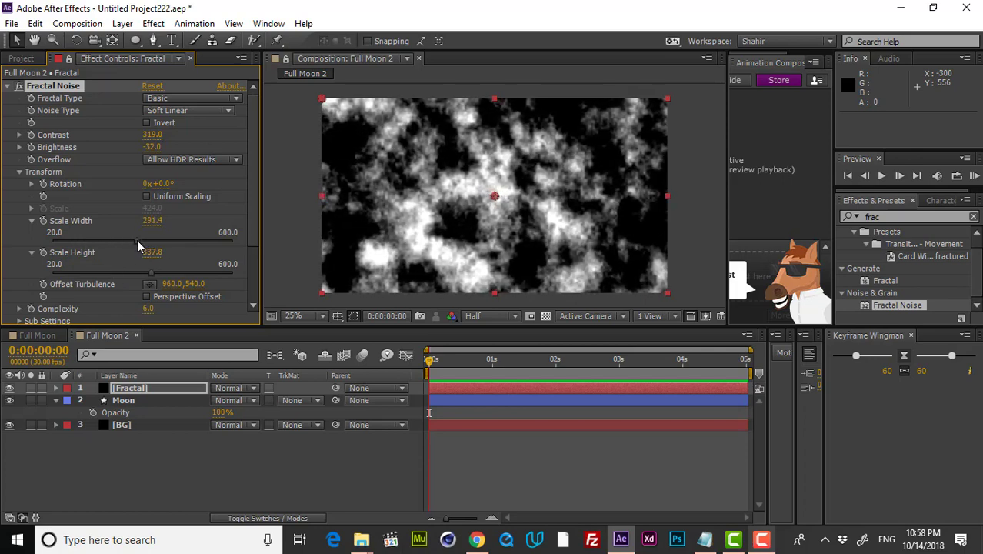
scroll(136, 247, down, 3)
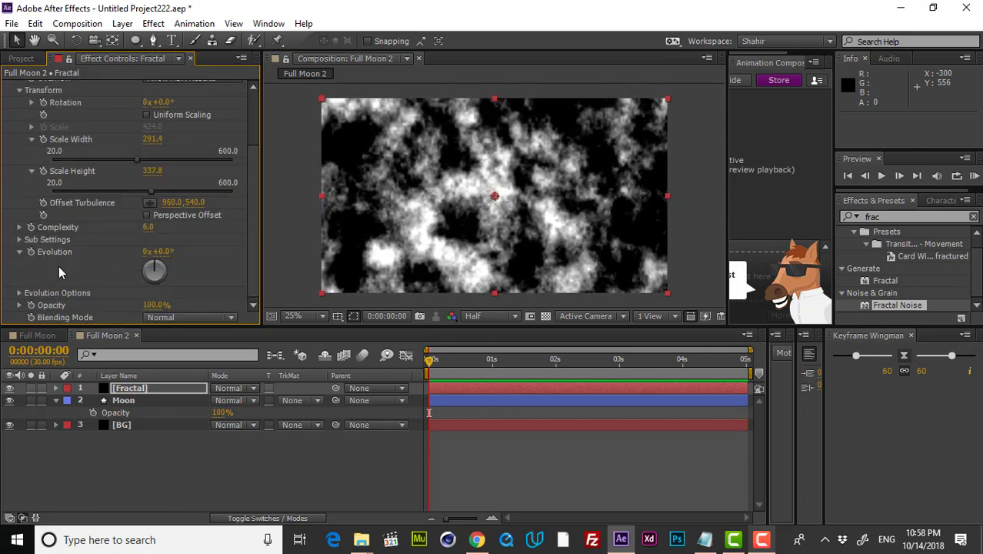
Drive Fractal Noise Evolution with the expression time*50 and preview the moving clouds
alt+click(31, 252)
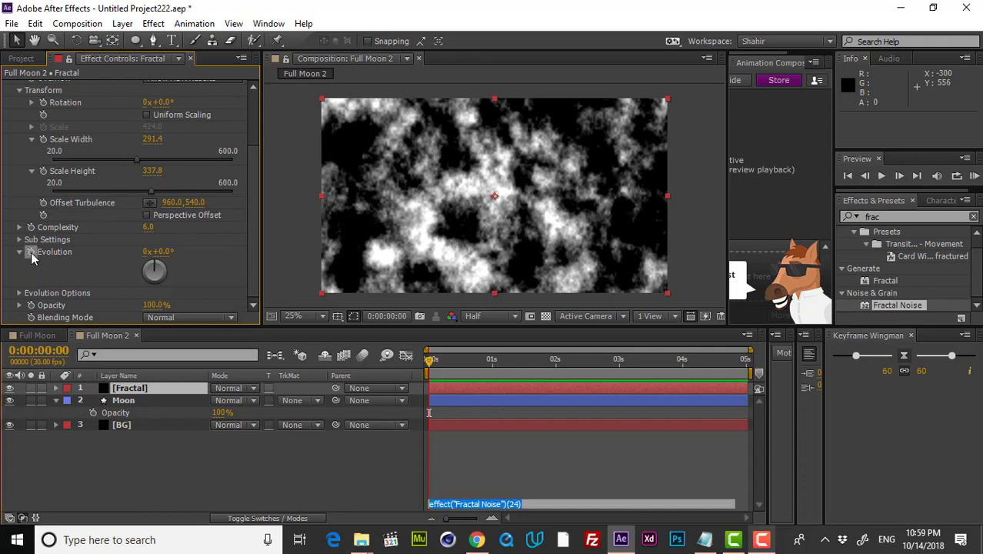
text(time*50)
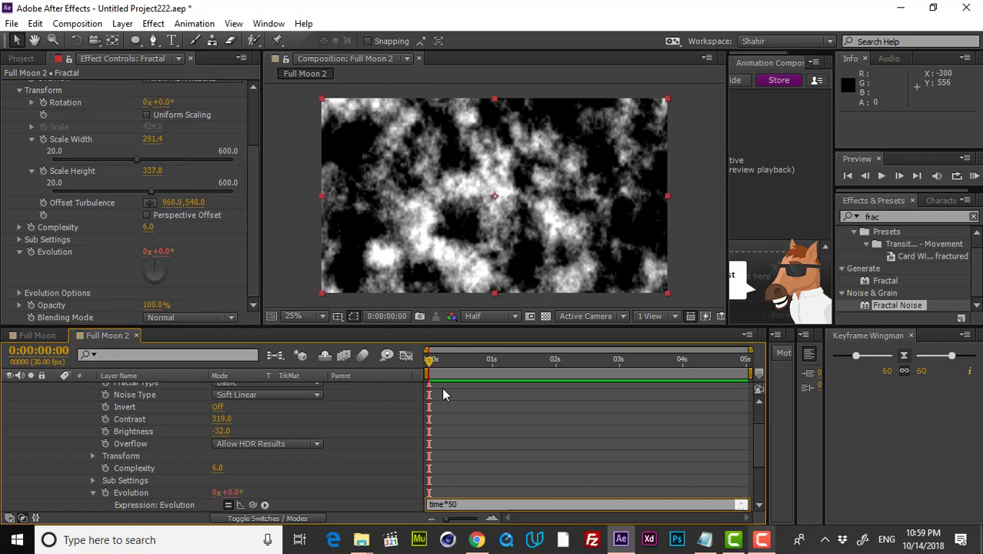
click(468, 419)
key(space)
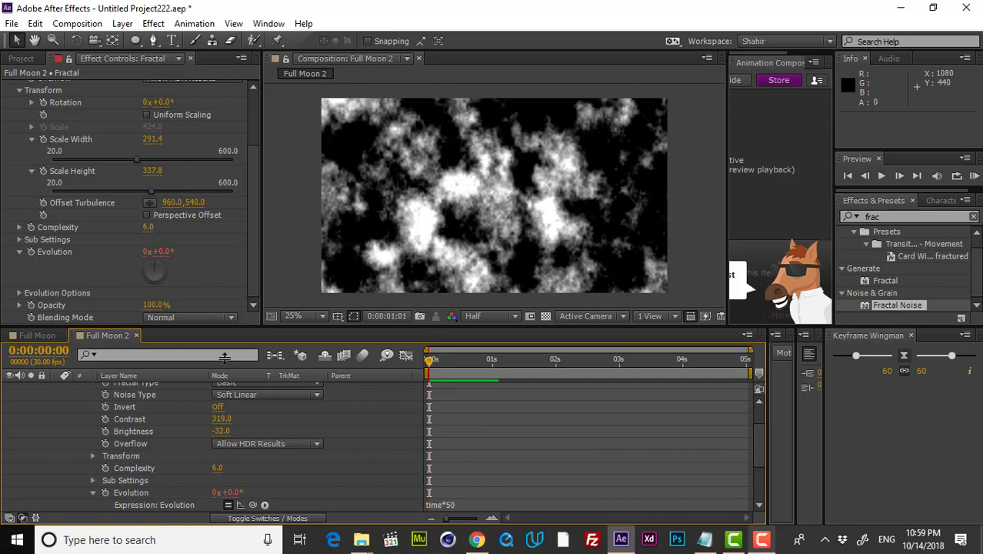
scroll(159, 376, up, 3)
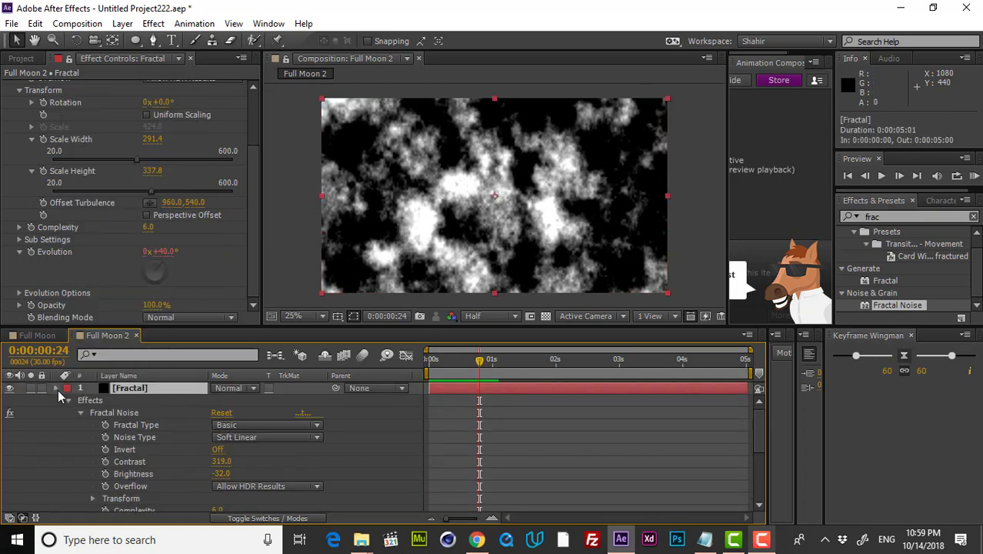
click(57, 389)
click(138, 389)
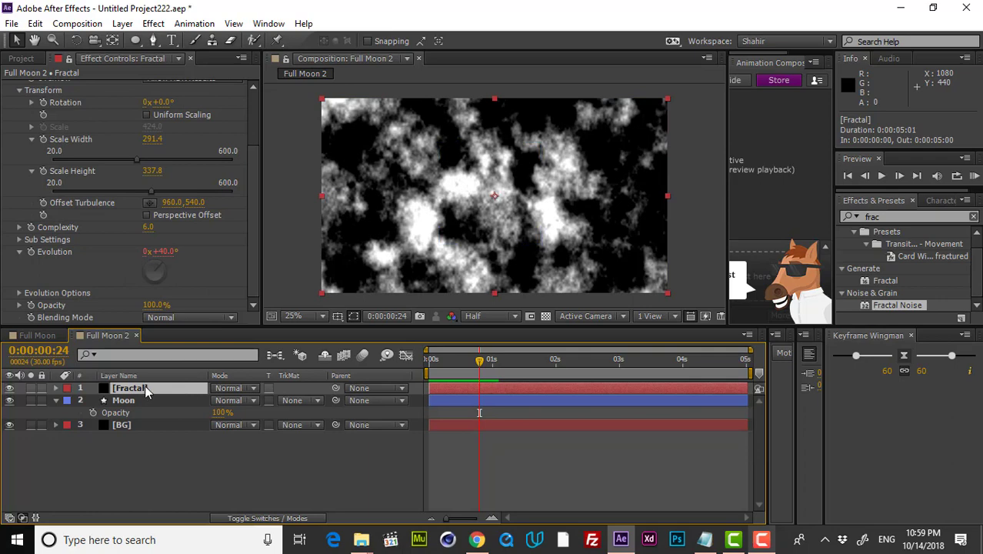
Precompose the Fractal layer as Fractel, set it to Add mode, scale to 56%, nudge up
key(ctrl+shift+c)
text(F)
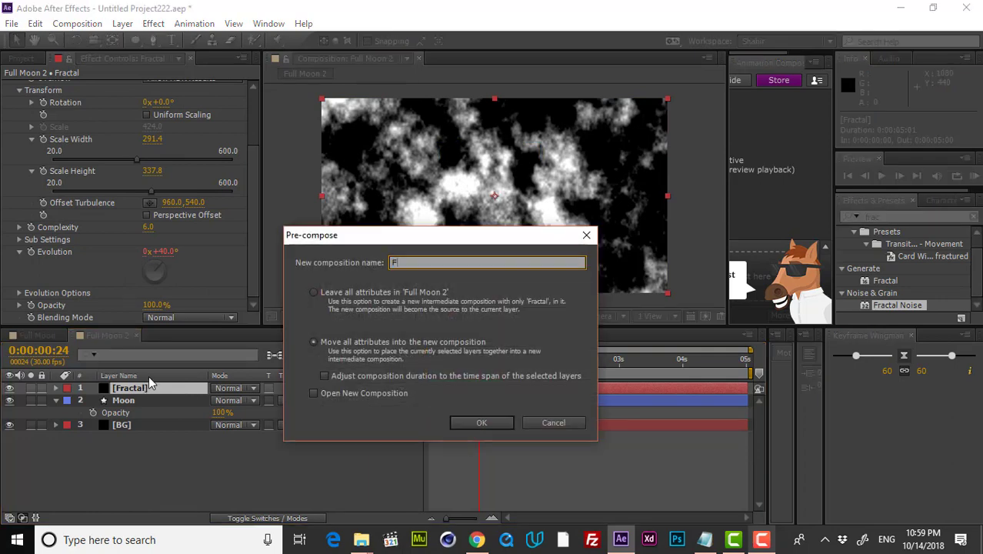
text(ractel)
click(482, 423)
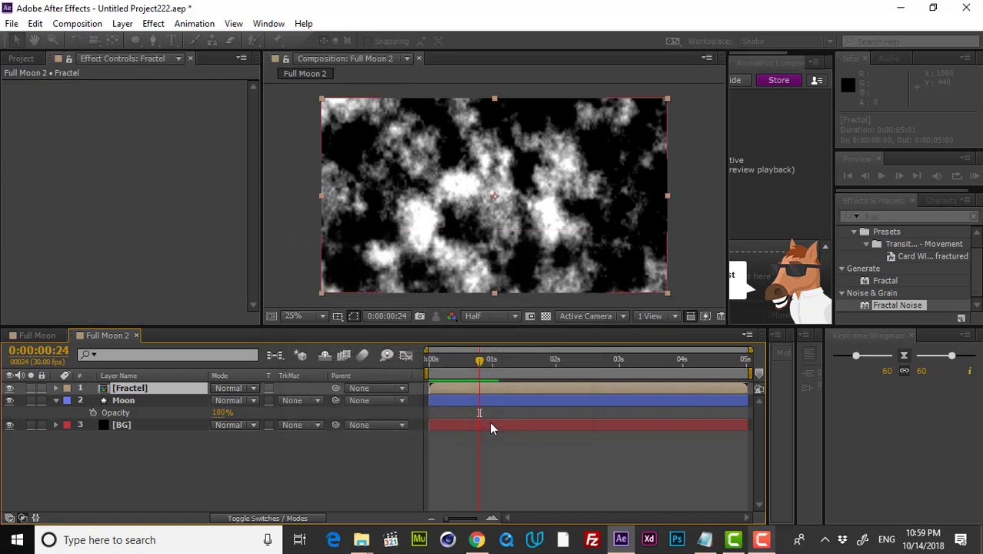
click(235, 388)
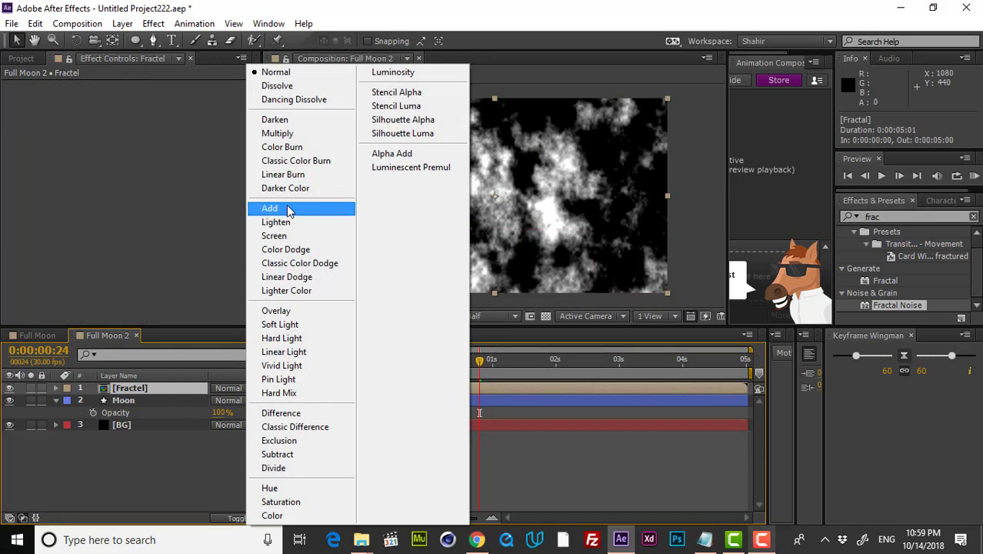
click(270, 209)
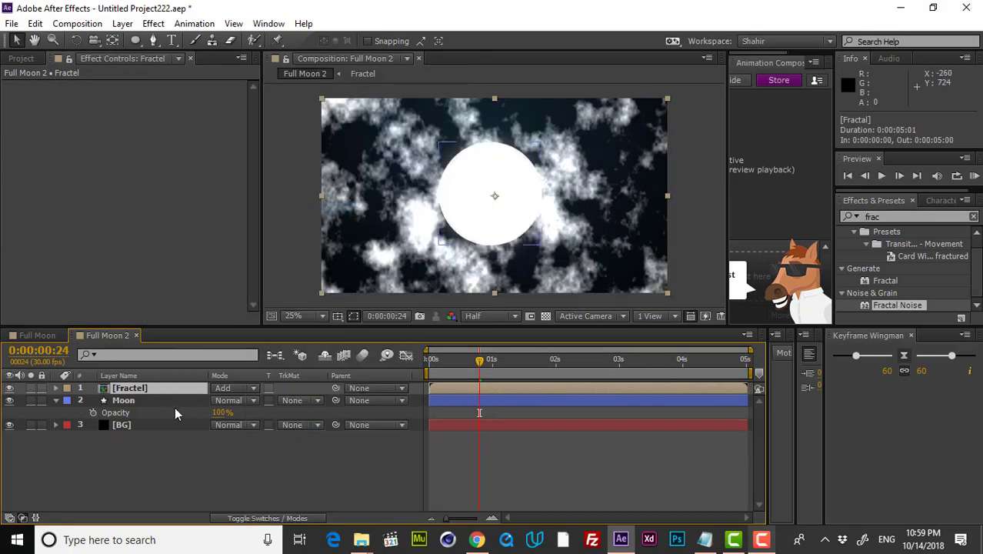
key(s)
drag(254, 401, 233, 402)
drag(569, 216, 569, 214)
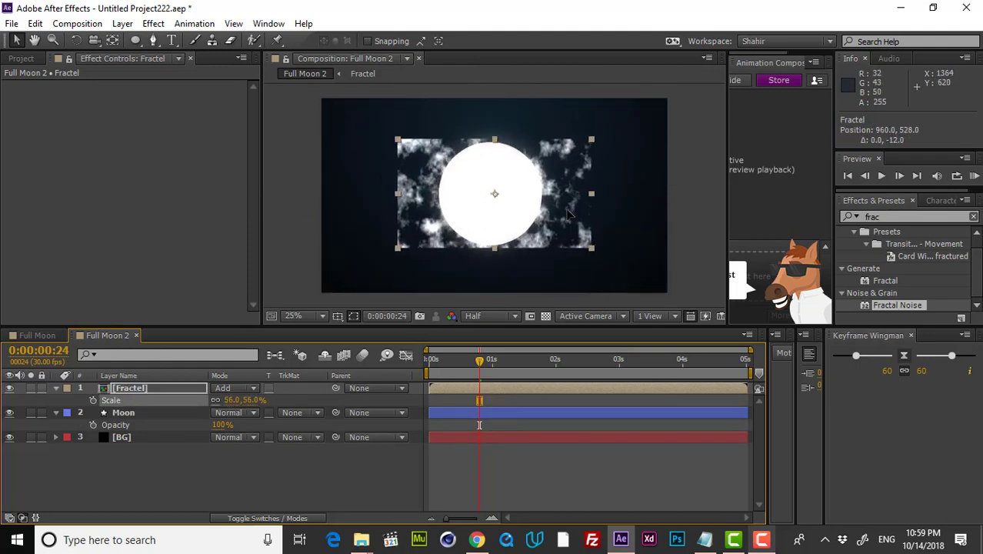
Duplicate Moon as Moon 2 above Fractel and make it Fractel's alpha matte
click(166, 414)
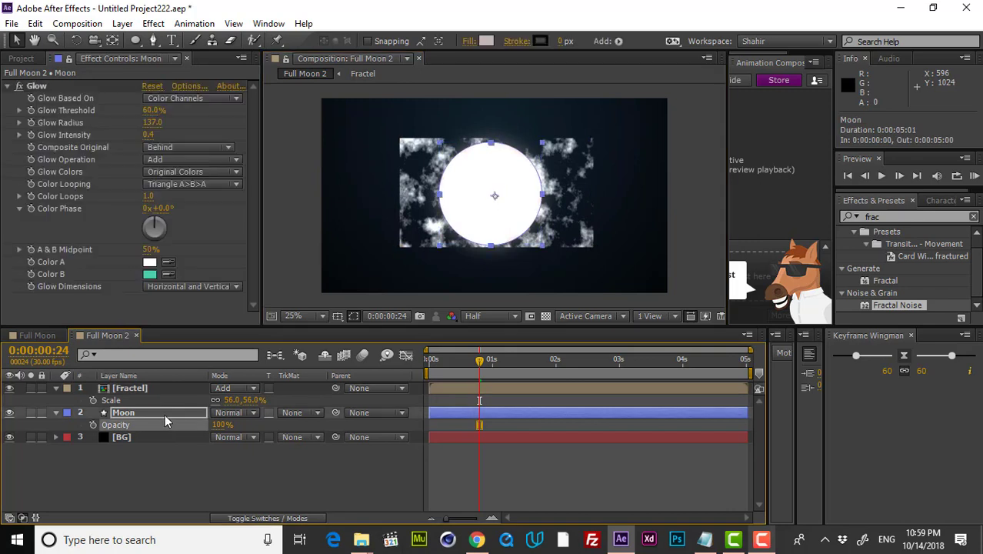
key(ctrl+d)
drag(154, 414, 149, 383)
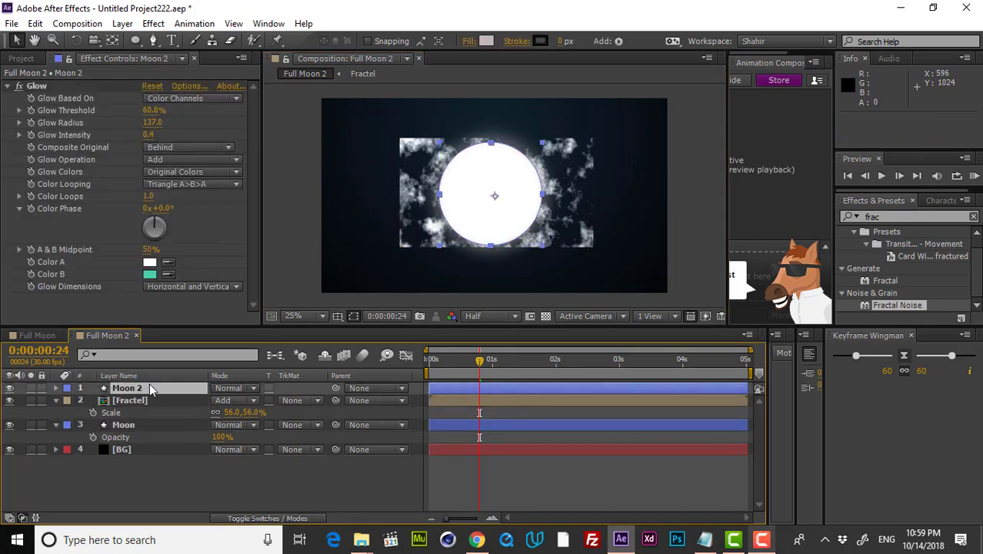
click(295, 399)
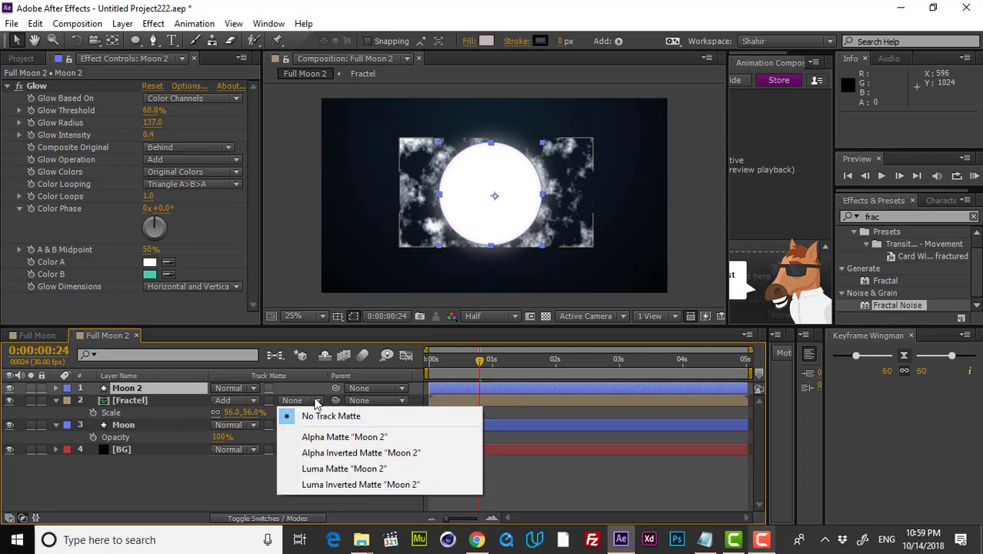
click(335, 437)
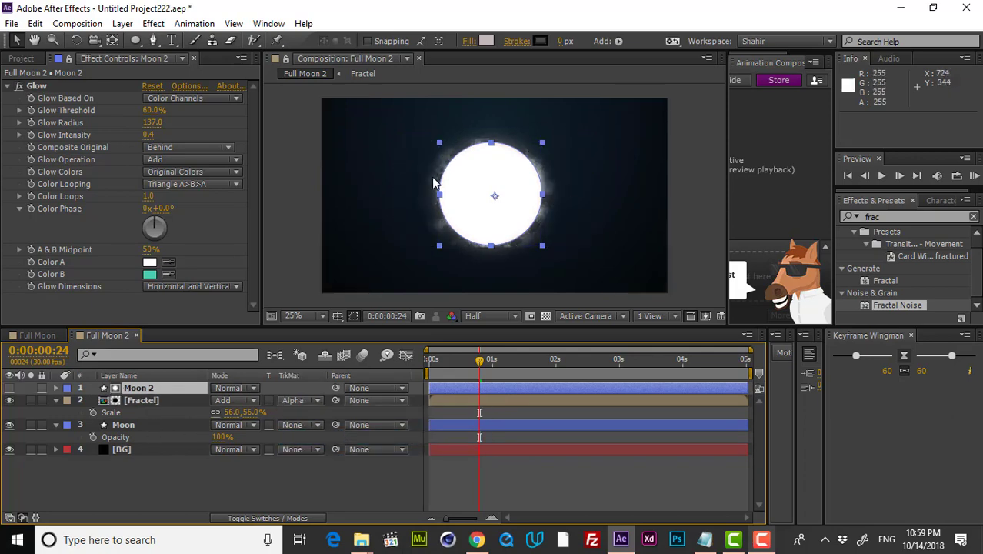
Delete the Glow effect from Moon 2, then reselect the Moon layer
click(154, 401)
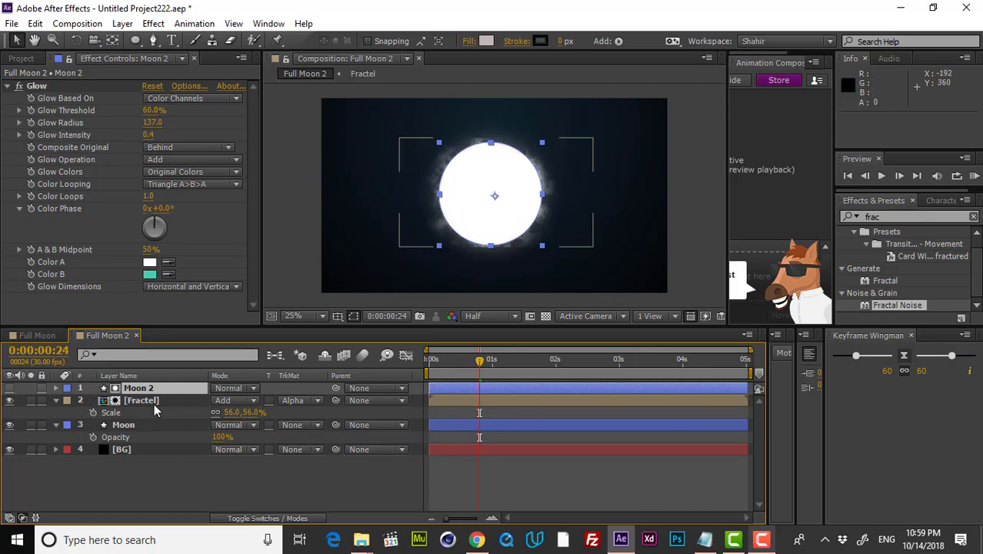
click(145, 389)
click(44, 87)
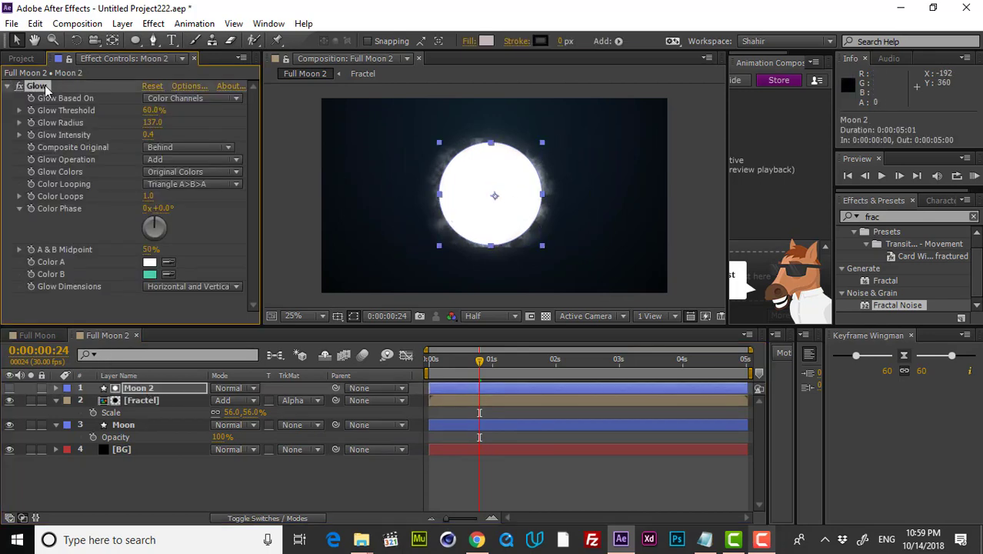
key(Delete)
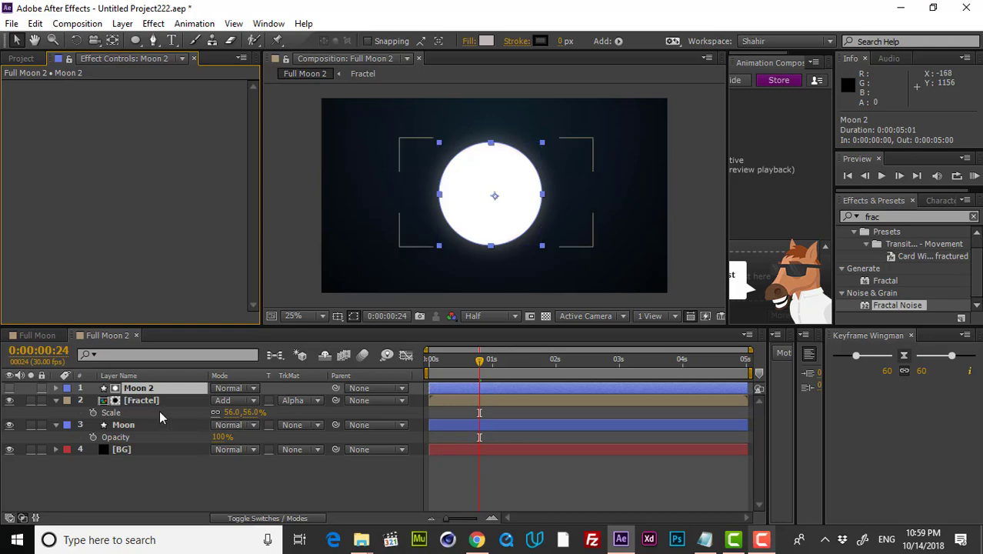
click(156, 402)
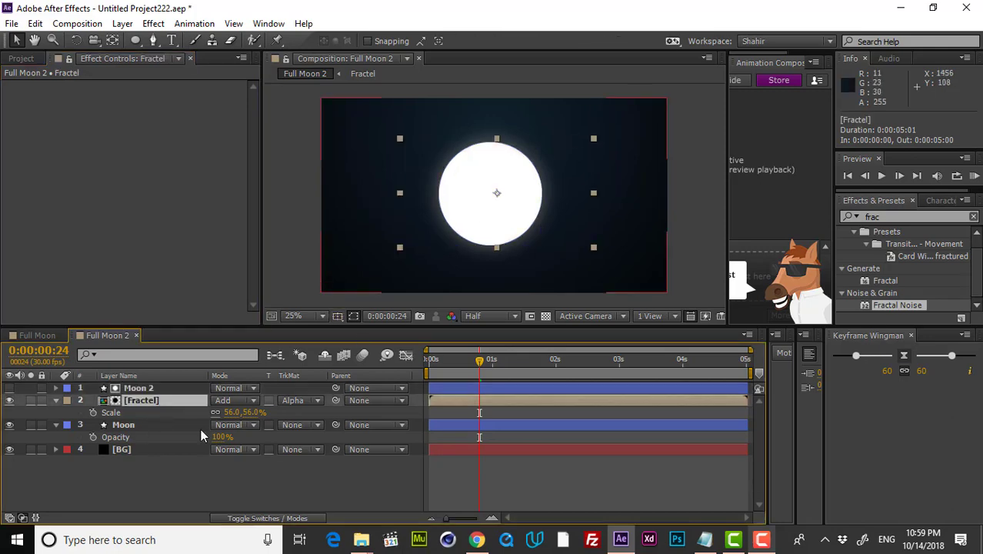
click(151, 424)
Darken the Moon fill to mid grey and set its Glow Radius to 341, Intensity 0.4
click(488, 42)
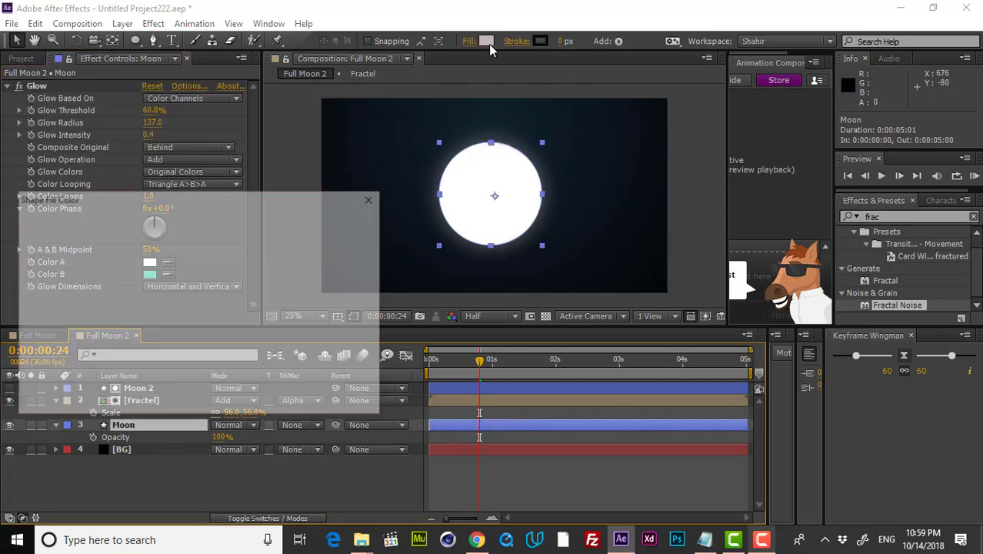
drag(9, 256, 23, 284)
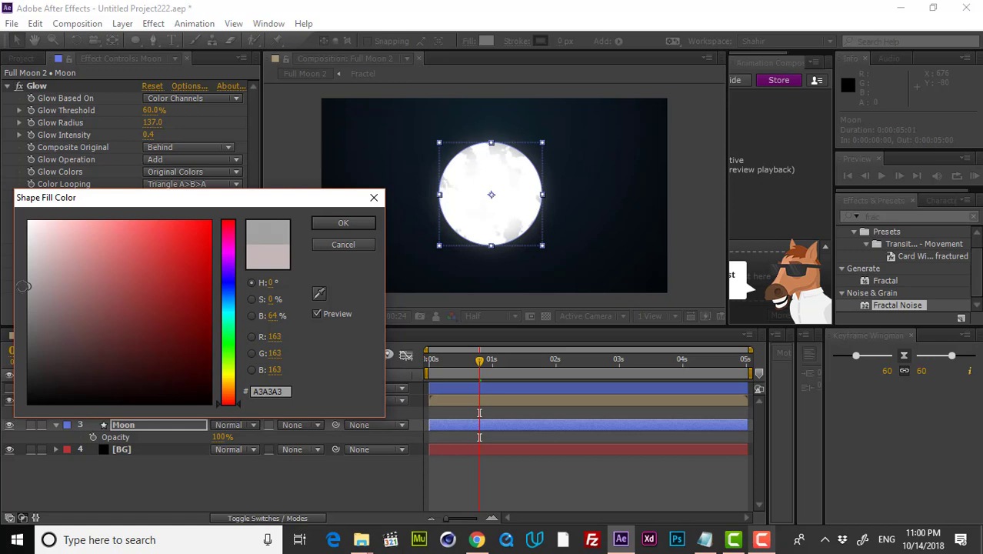
click(329, 224)
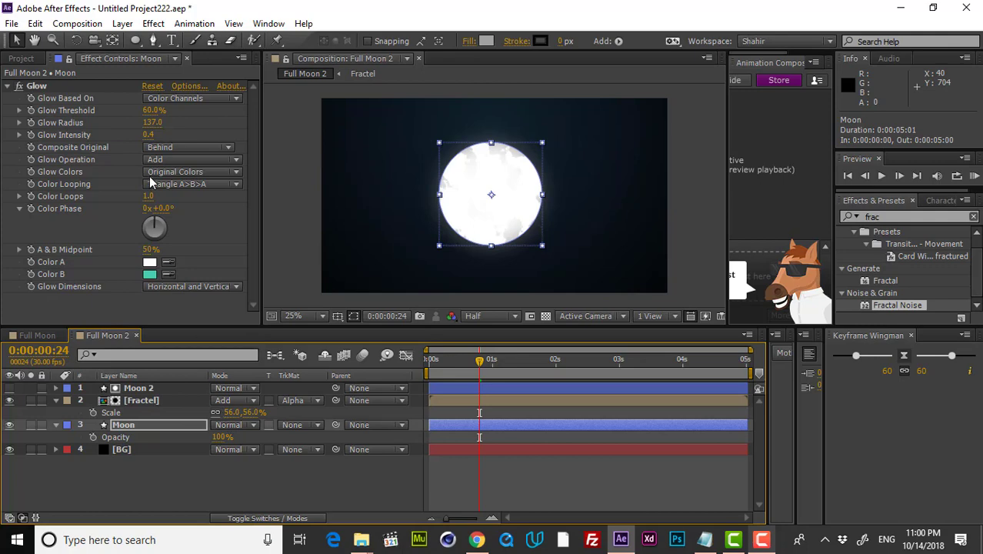
mouse_move(154, 133)
mouse_down()
mouse_move(164, 133)
mouse_move(148, 133)
mouse_move(154, 150)
mouse_up()
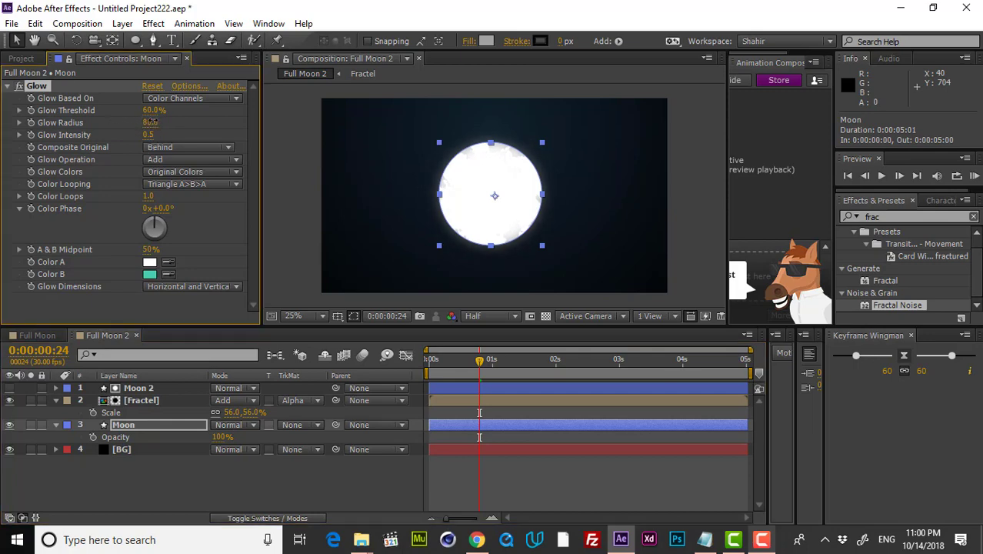
drag(152, 122, 196, 113)
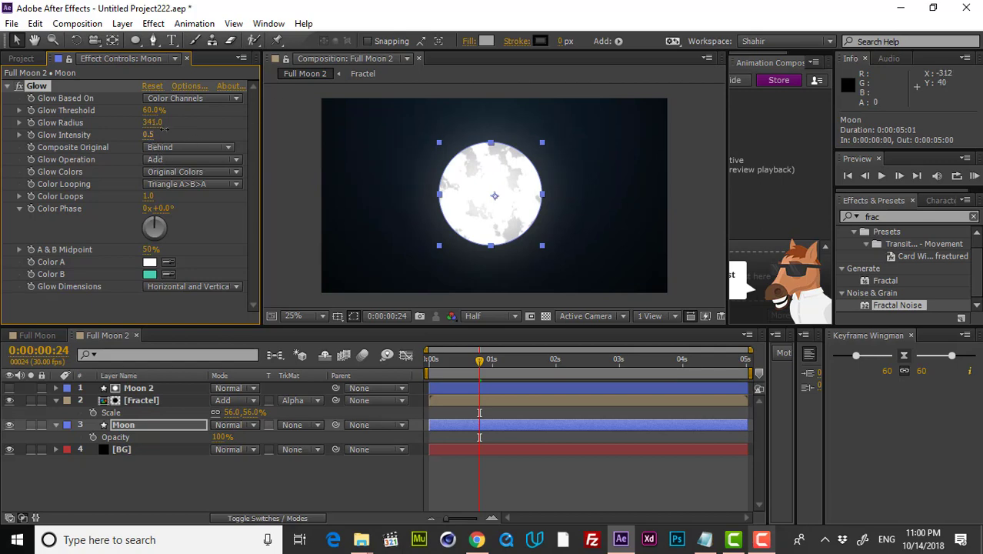
drag(163, 129, 134, 125)
Lower the Fractel cloud layer's opacity to 62%
click(151, 400)
key(t)
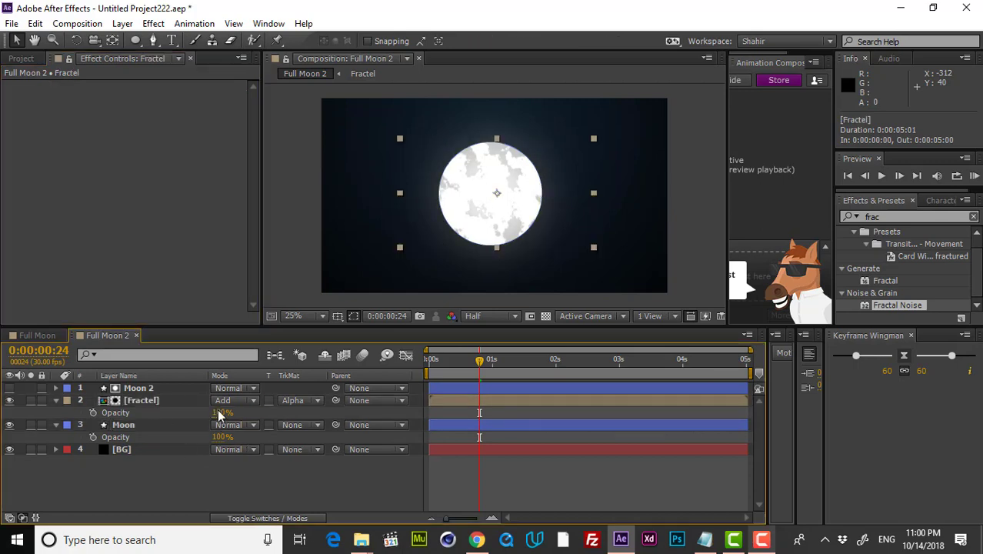
key(alt+shift+t)
drag(201, 413, 176, 399)
Lighten the Moon layer's fill to a lighter grey
click(139, 388)
key(t)
key(alt+shift+t)
click(143, 438)
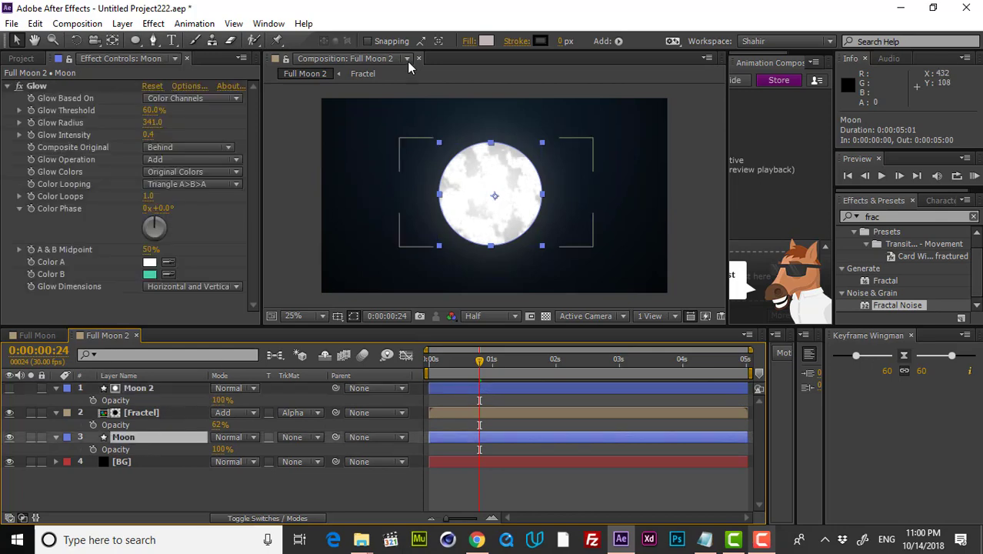
click(485, 41)
mouse_move(31, 272)
mouse_down()
mouse_move(31, 263)
mouse_move(32, 273)
mouse_up()
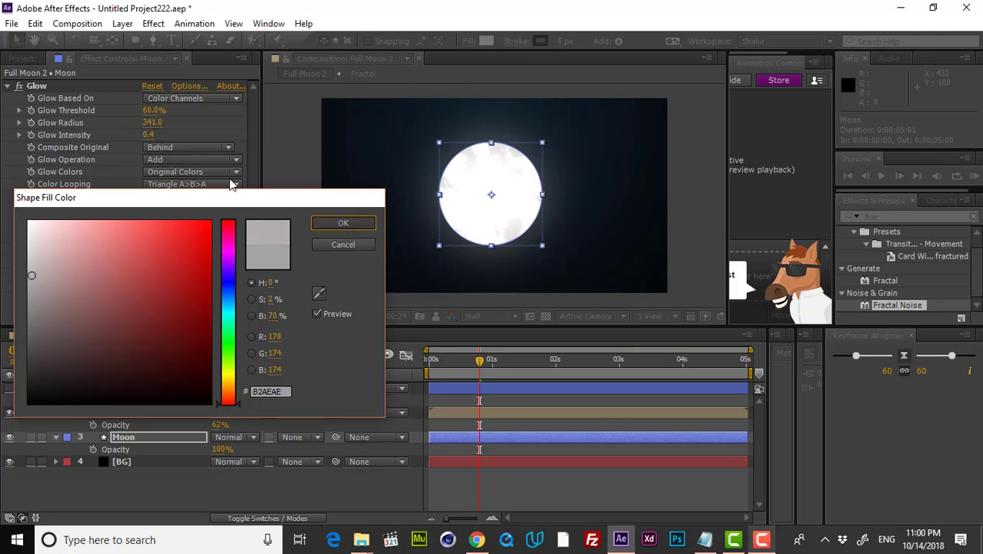
click(343, 222)
Set the Moon's Glow Radius to 478 with glow intensity 0.4
drag(153, 125, 115, 126)
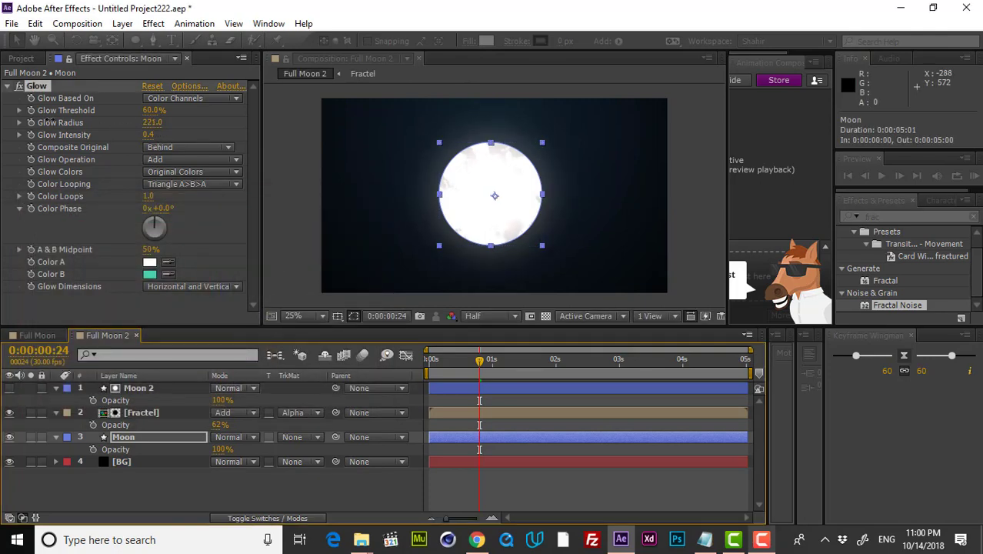
drag(48, 120, 134, 136)
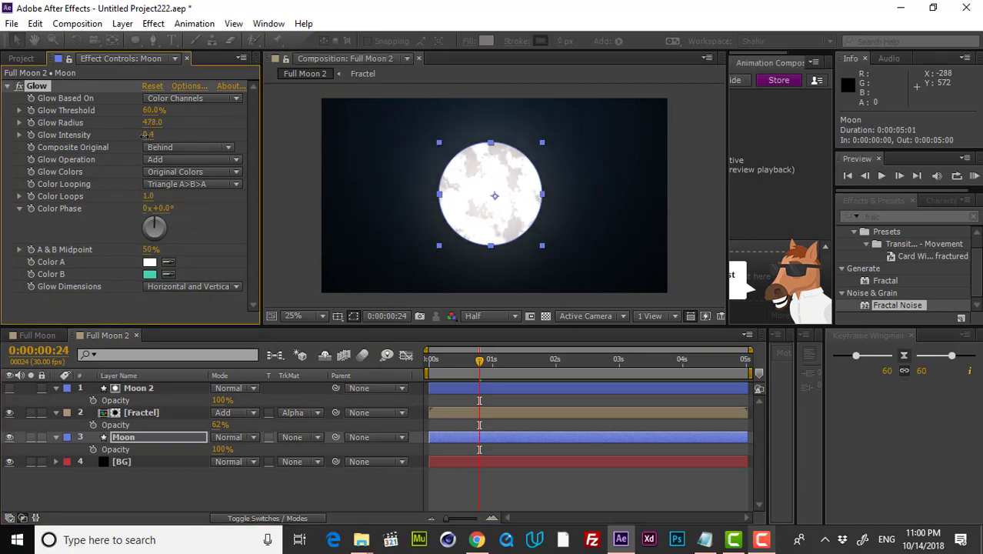
drag(146, 135, 148, 134)
At about two seconds, shift the Fractel clouds left to position 1108, 528
click(559, 359)
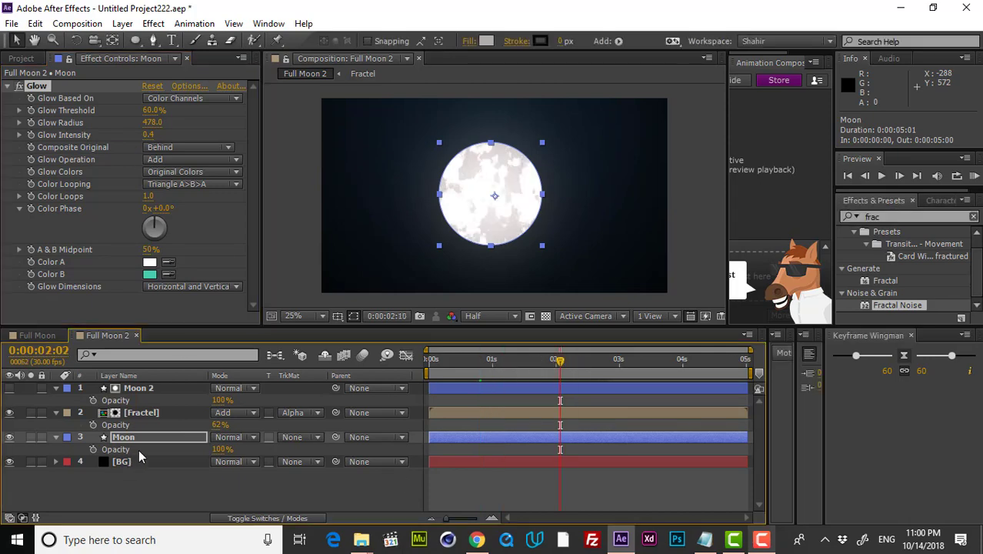
click(157, 416)
drag(531, 216, 559, 213)
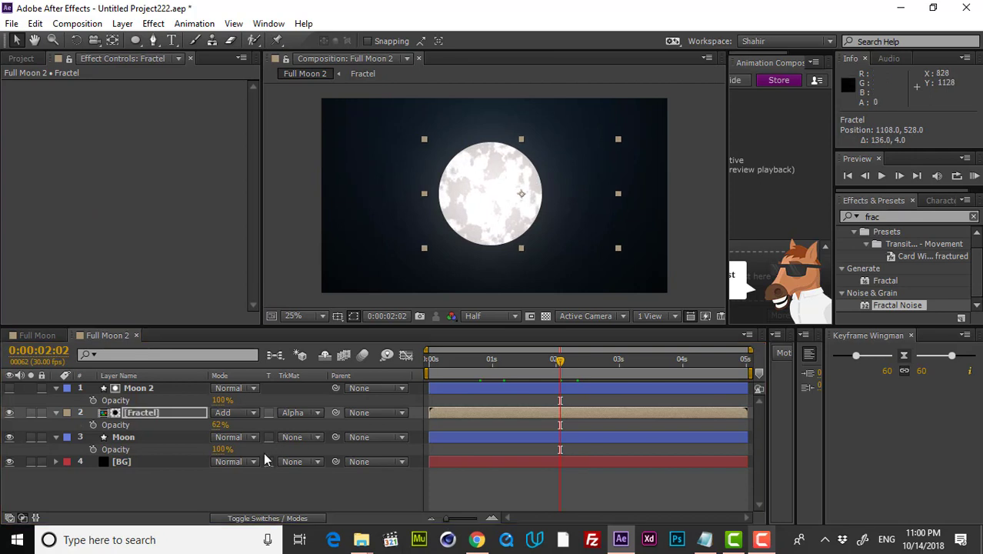
Scale the Fractel clouds to 84% and nudge them up and left over the moon
key(s)
drag(248, 428, 285, 428)
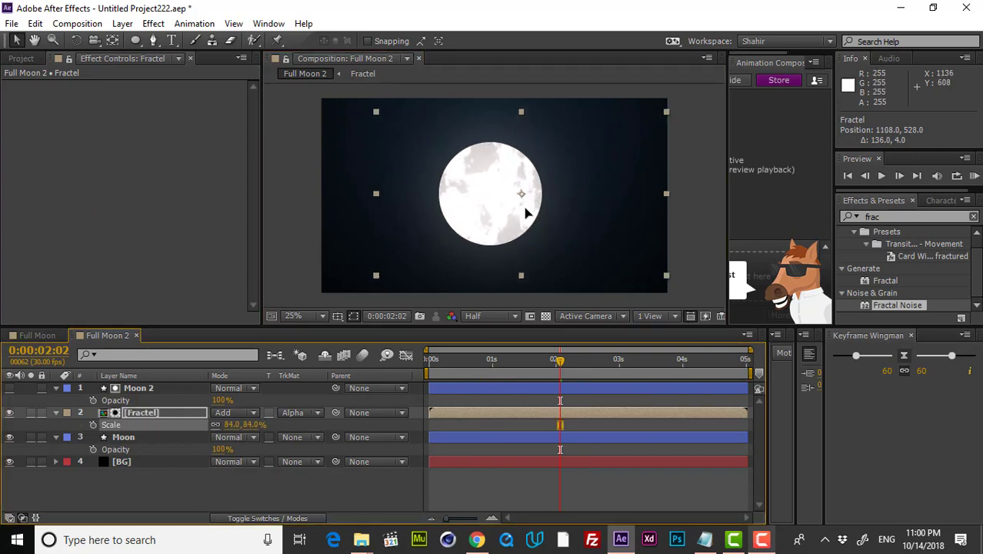
drag(526, 213, 507, 207)
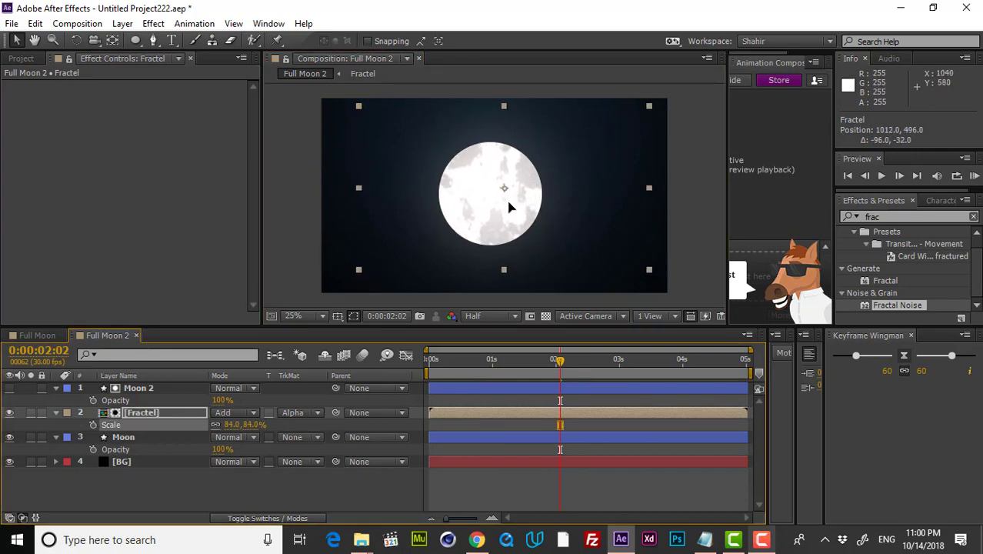
click(467, 372)
drag(447, 372, 472, 358)
drag(526, 247, 521, 247)
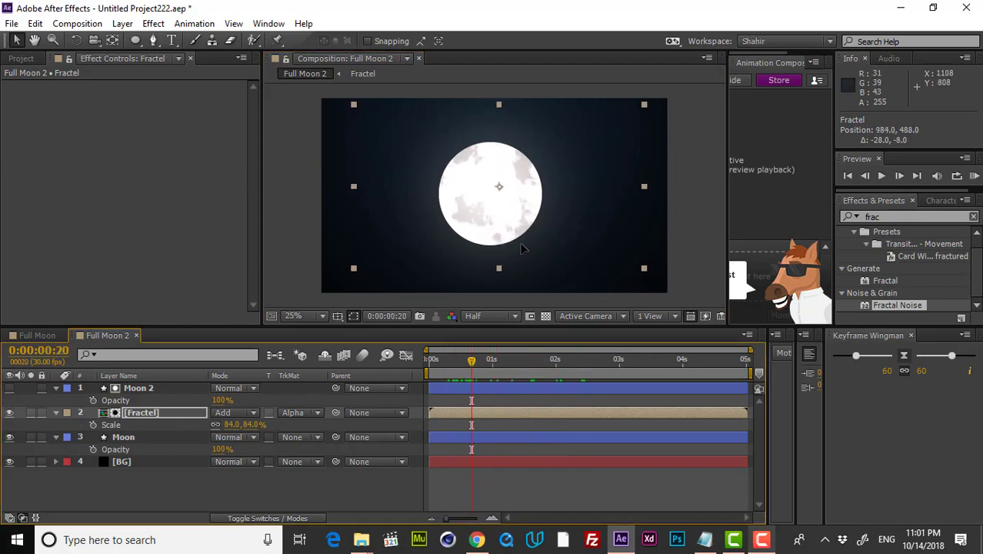
Set the Moon layer's fill to light grey C2C0C0
click(186, 437)
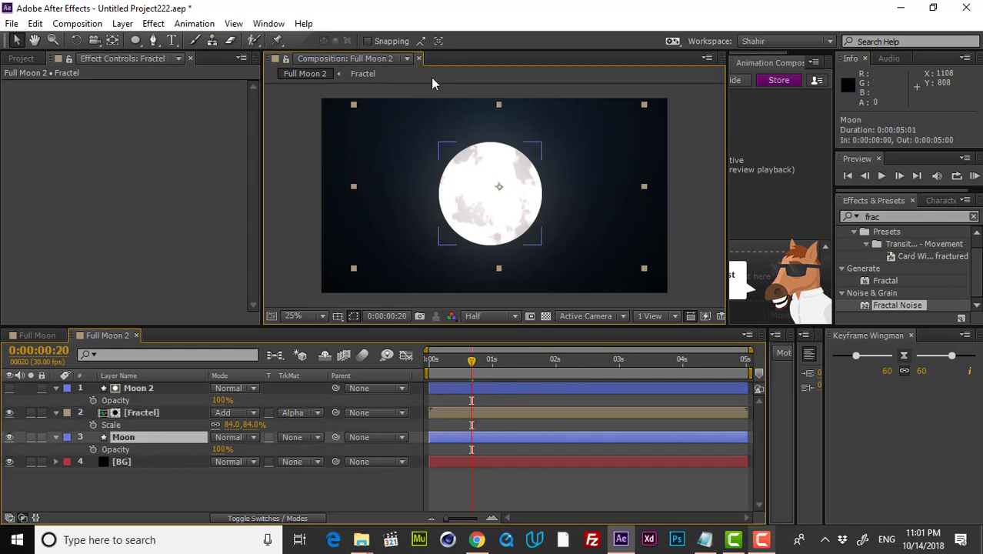
click(486, 41)
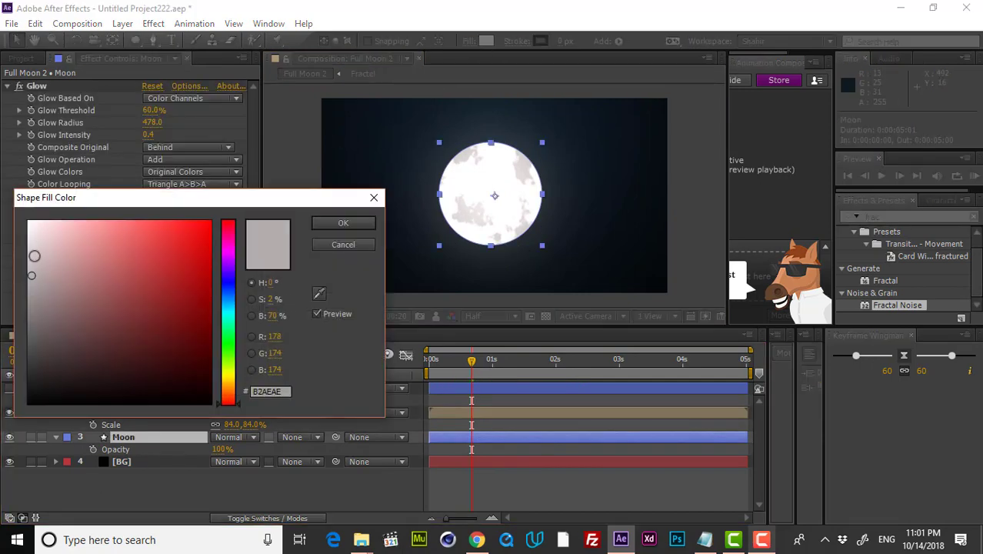
drag(29, 248, 26, 251)
drag(26, 254, 30, 264)
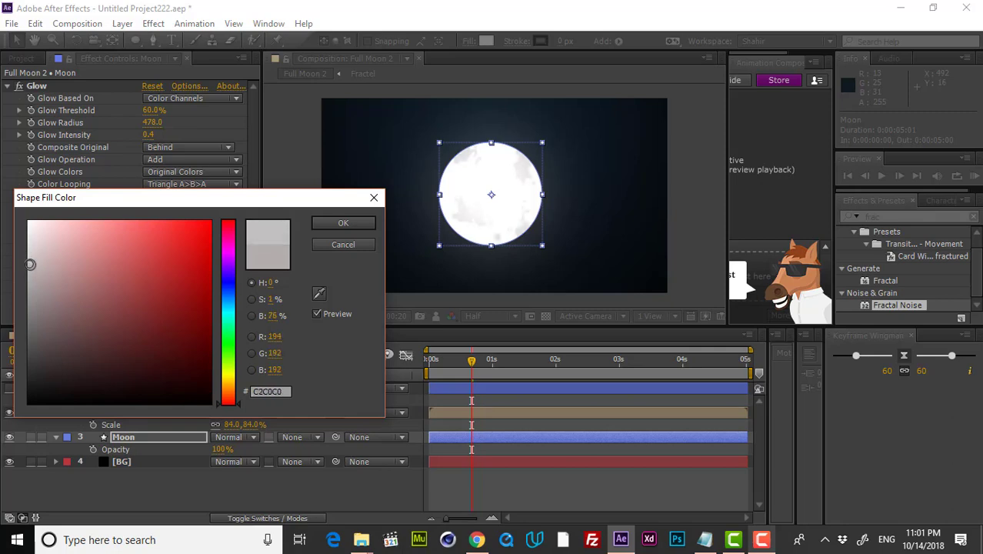
click(314, 222)
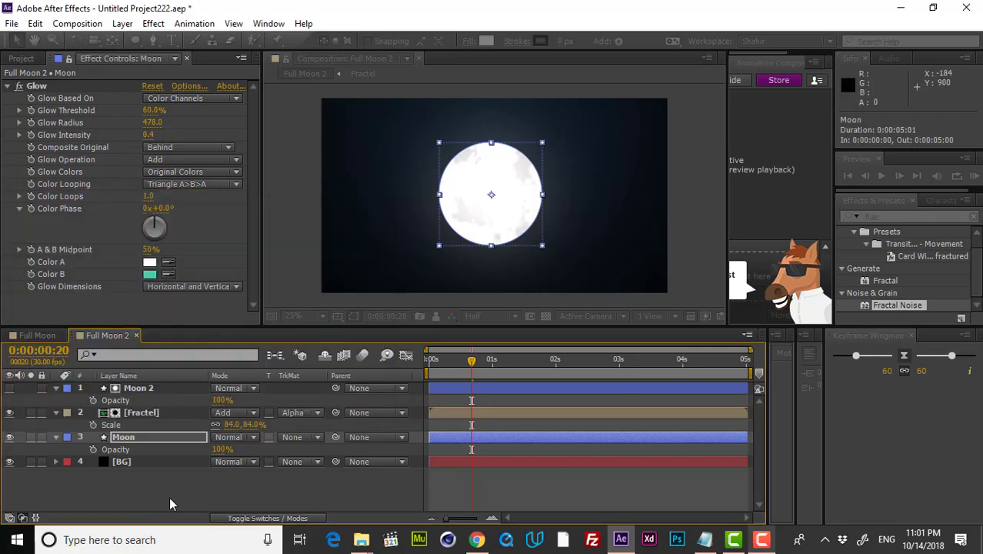
click(169, 496)
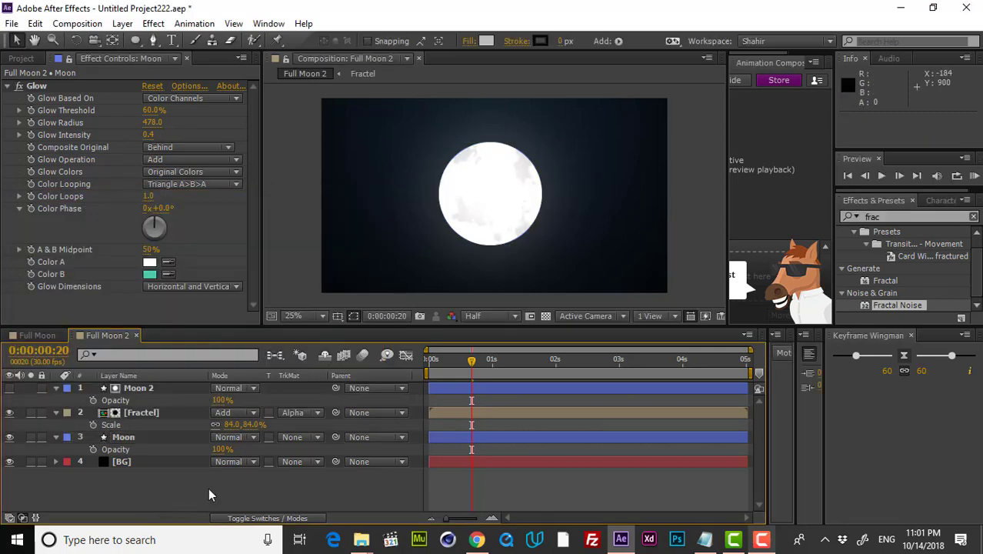
click(146, 439)
Duplicate Moon as Moon 3 and remove its Glow effect
key(ctrl+d)
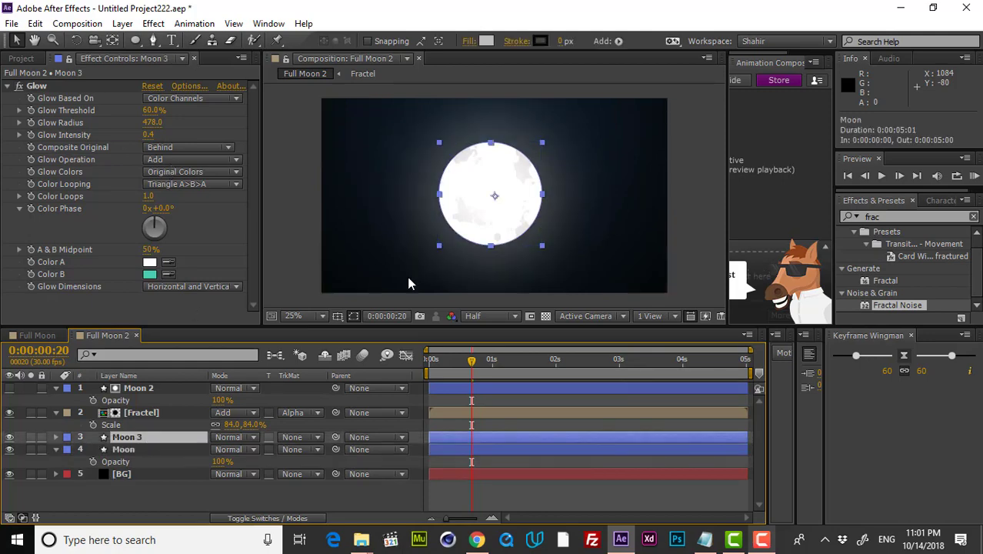
click(37, 86)
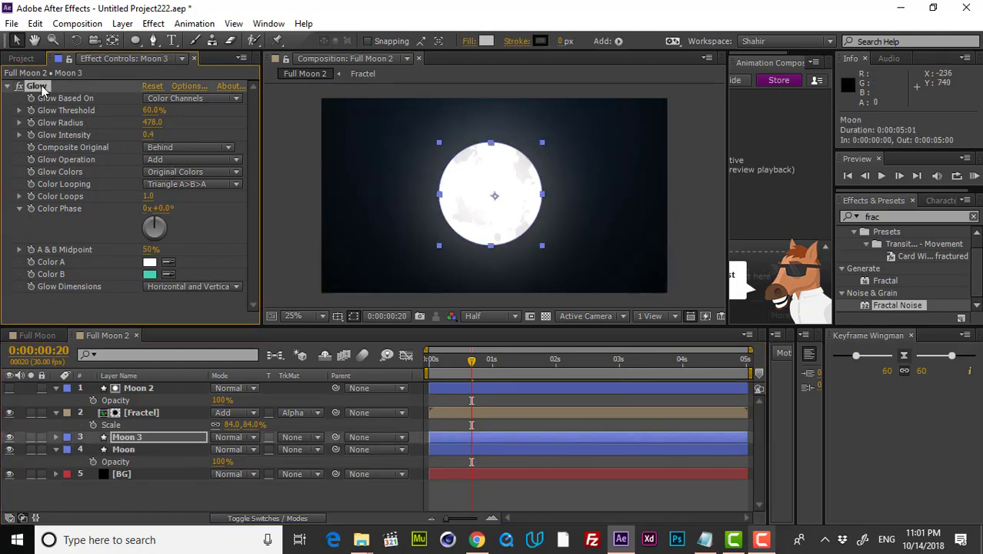
key(Delete)
Apply Fast Blur to Moon 3 with Blurriness 67
click(907, 216)
text(fast)
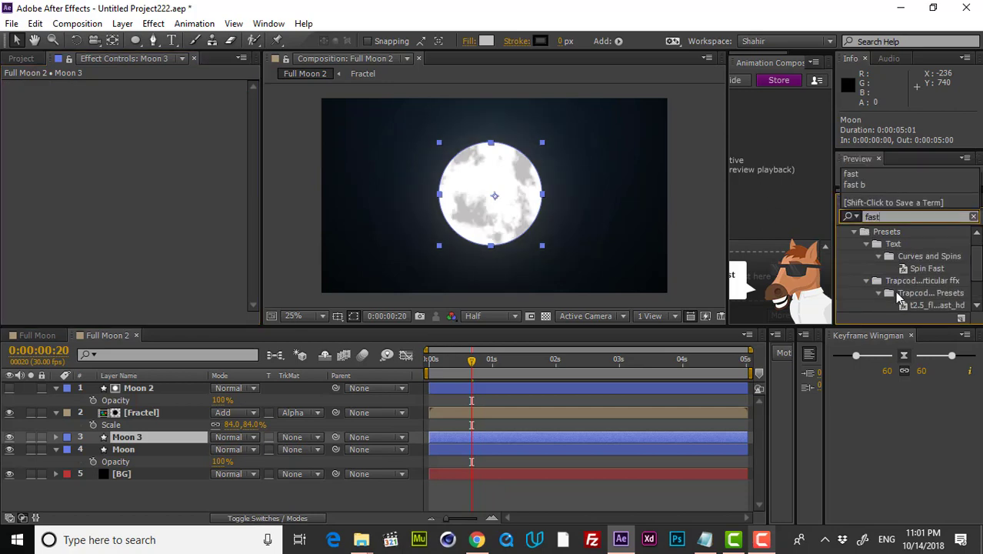
scroll(895, 291, down, 1)
drag(888, 305, 176, 96)
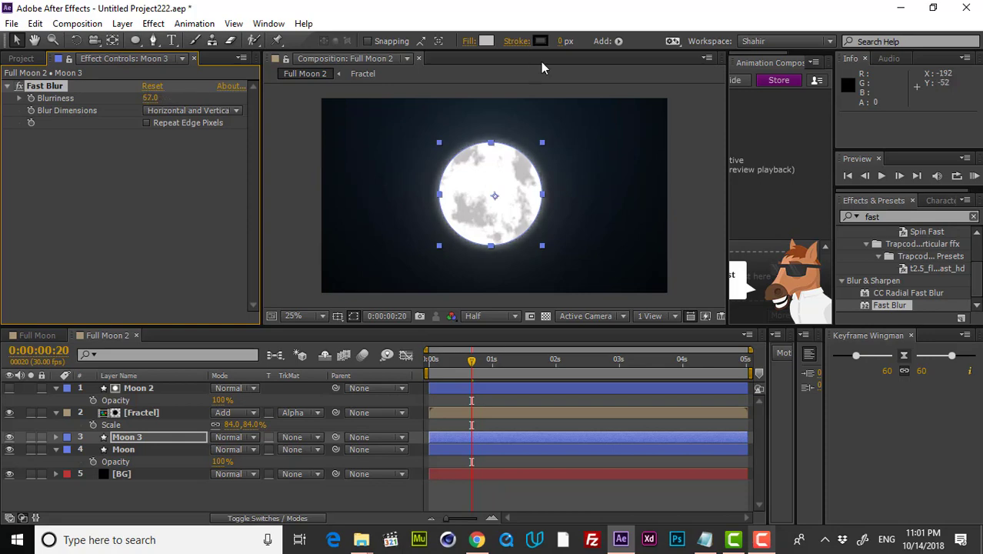
click(486, 41)
Change Moon 3's fill to a pale cyan
click(228, 308)
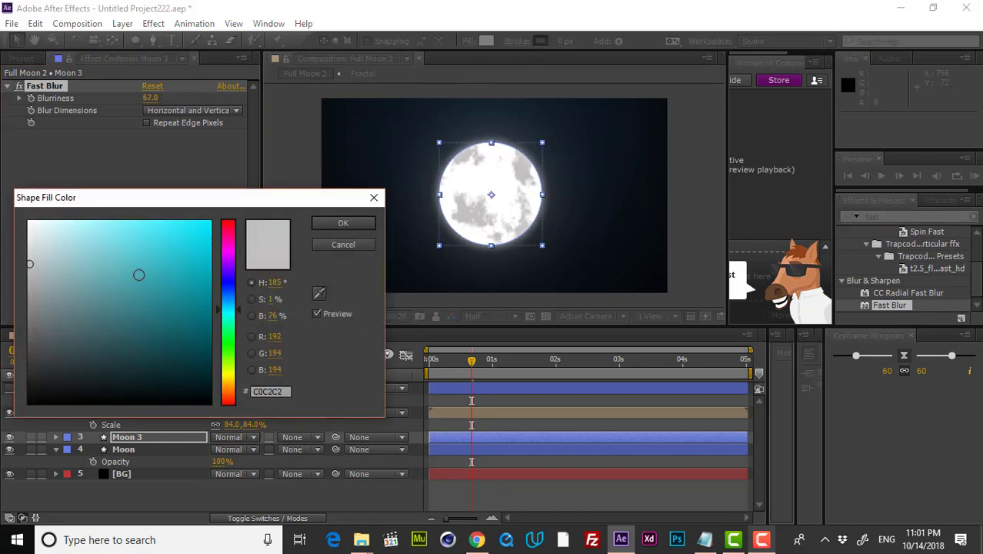
click(117, 248)
drag(118, 248, 93, 243)
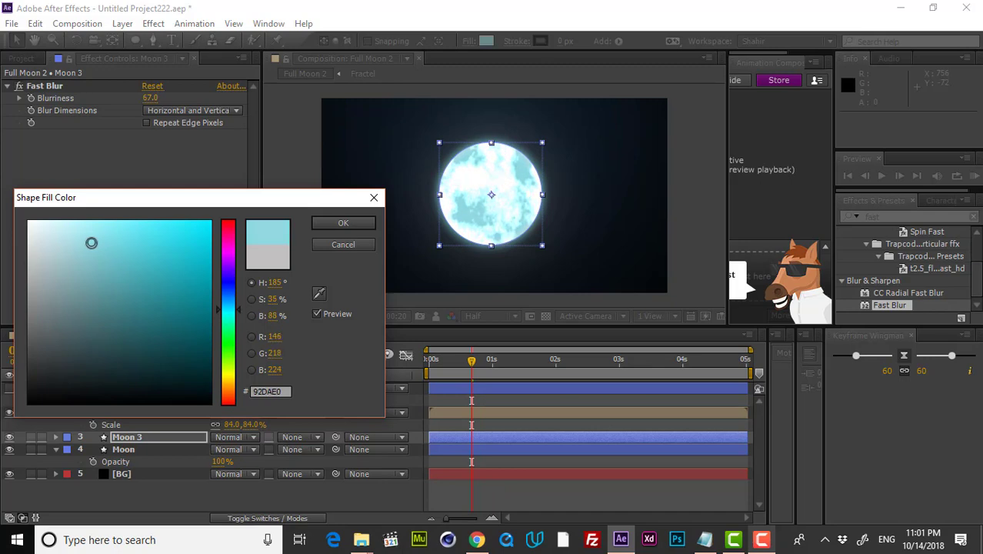
click(340, 226)
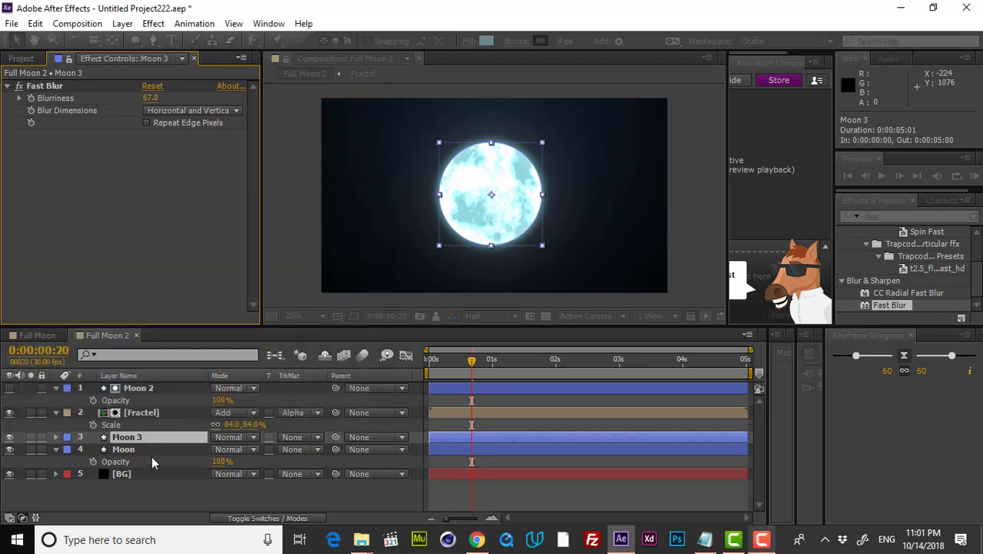
Move Moon 3 below Moon and scale it to 107%
key(ctrl+[)
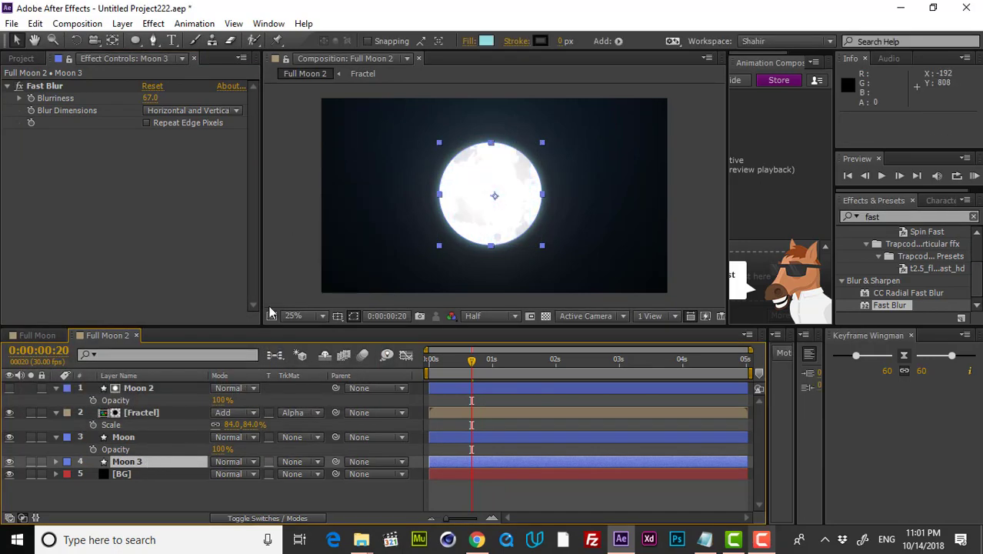
key(s)
drag(254, 474, 198, 473)
Set Moon 3's blend mode to Add
key(t)
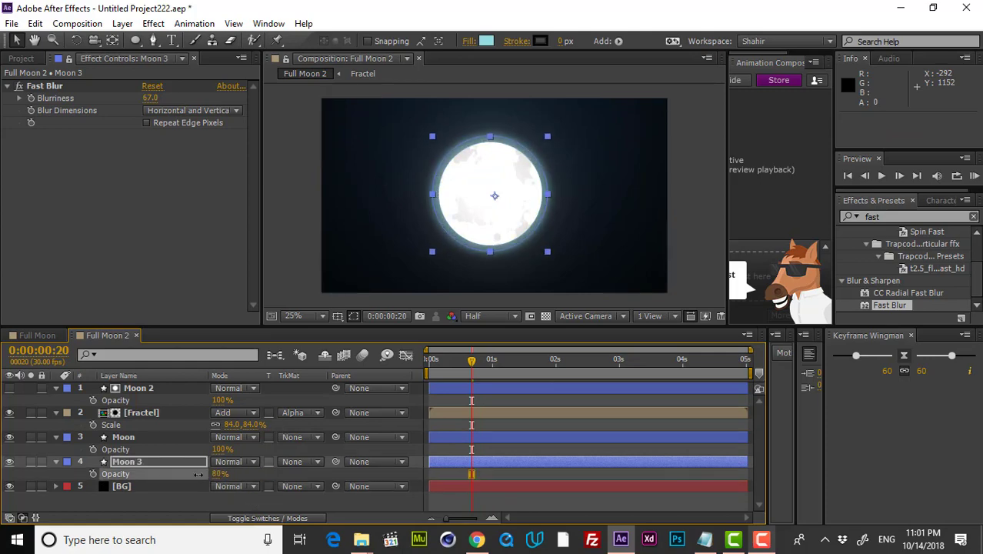
click(228, 463)
click(293, 150)
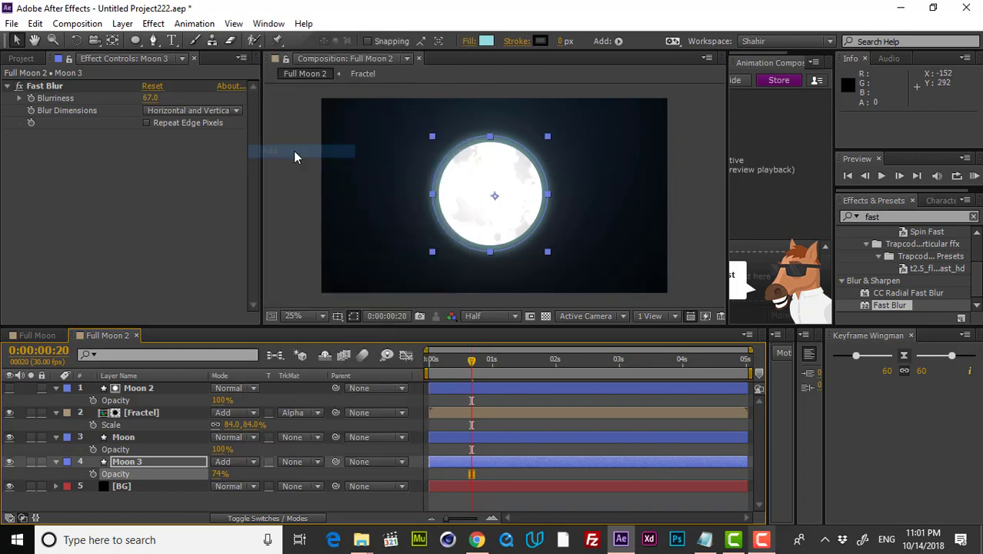
click(507, 471)
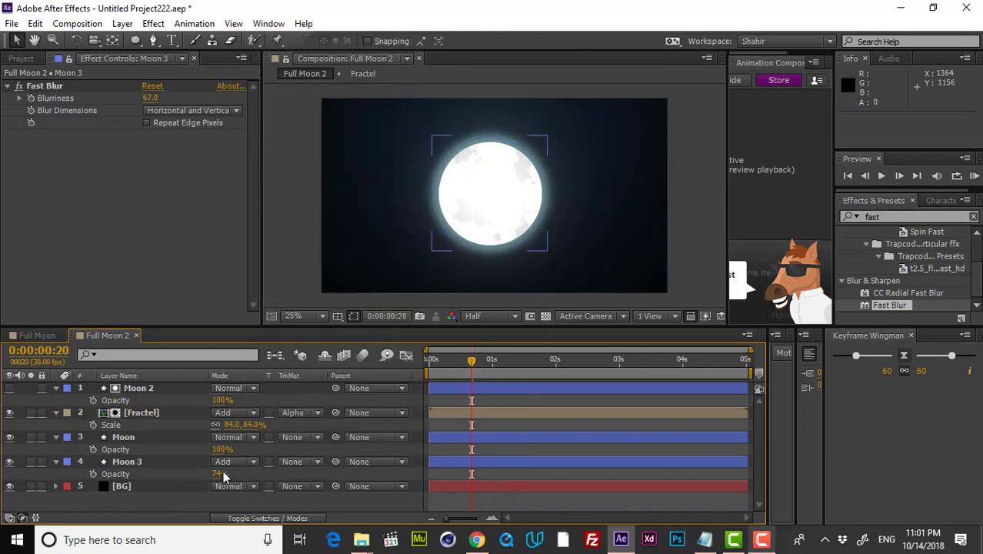
Lower Moon 3's opacity to 48% and raise its Fast Blur Blurriness to 84
drag(219, 473, 203, 473)
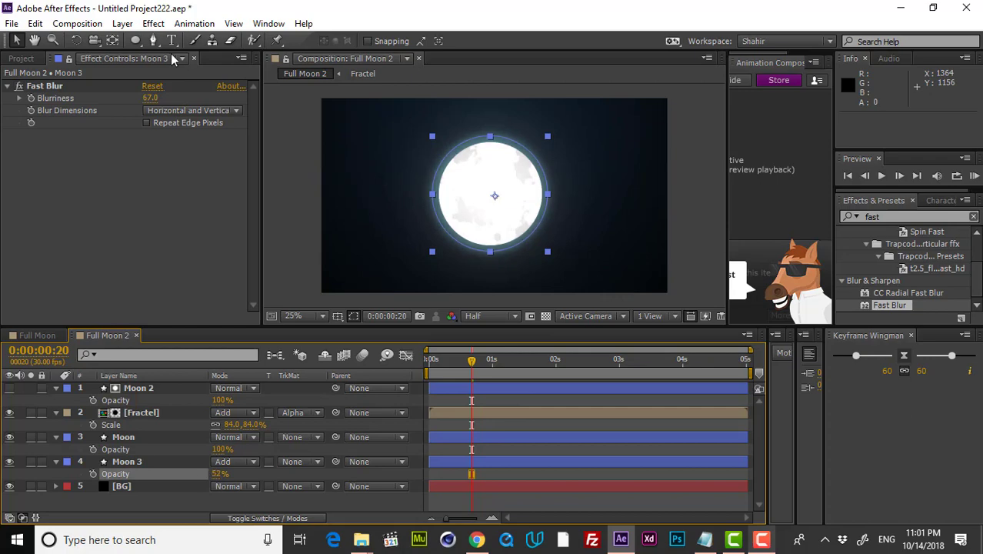
drag(150, 97, 174, 93)
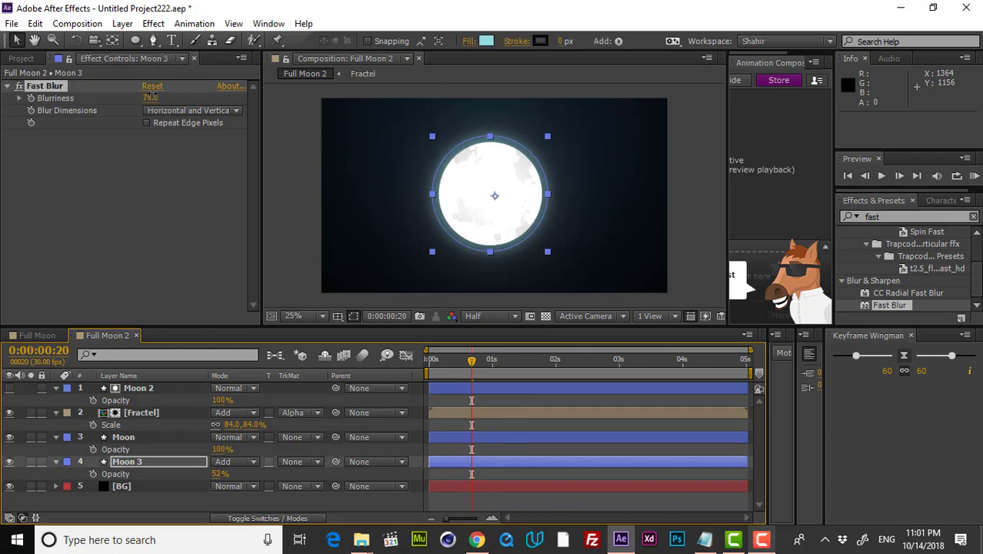
drag(219, 474, 211, 474)
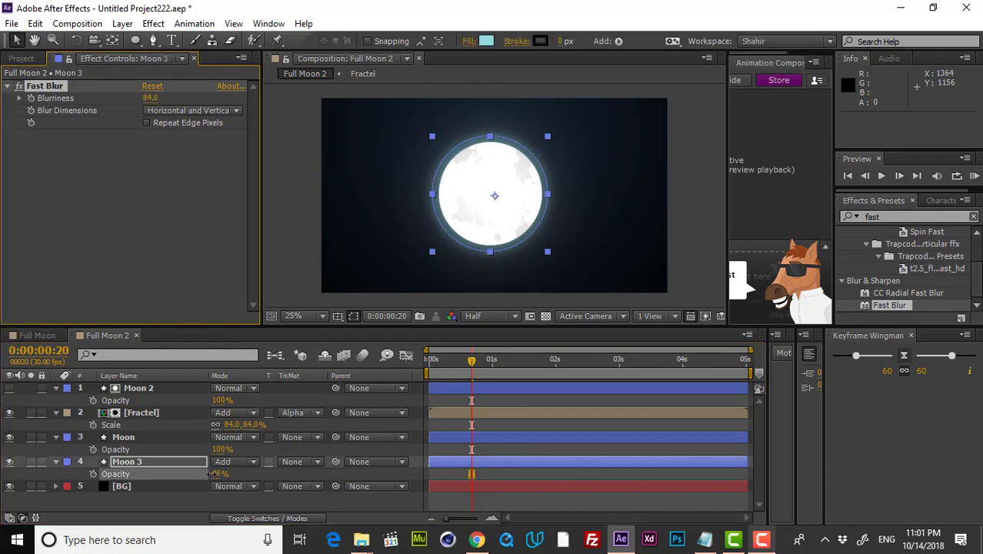
click(523, 473)
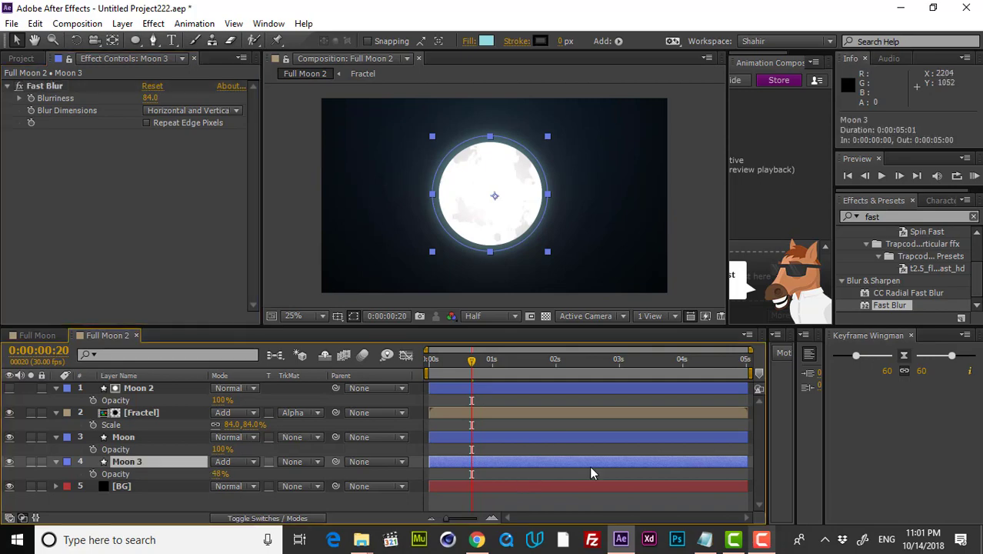
click(575, 444)
click(427, 371)
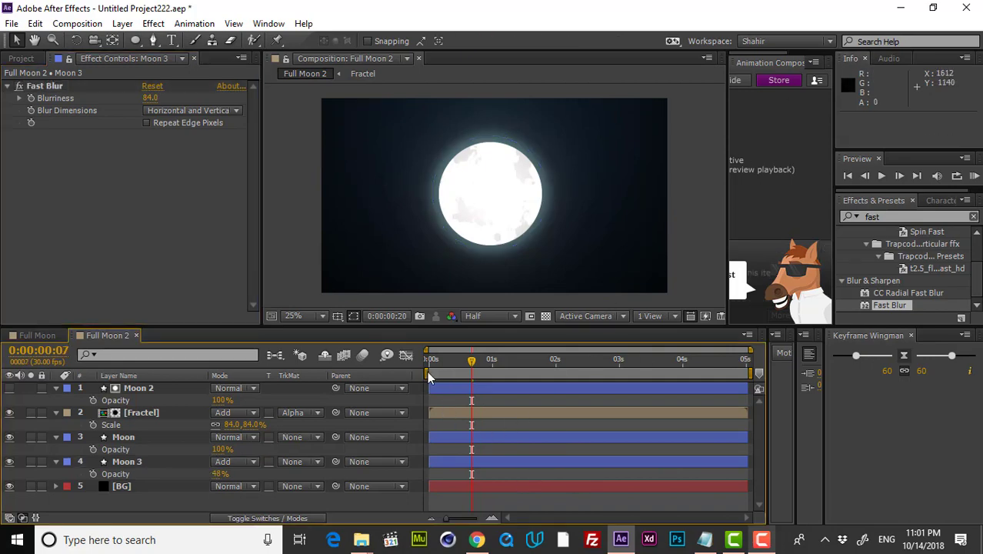
Add a Null 16 null object and parent Moon 2, Fractel, Moon and Moon 3 to it
right_click(185, 500)
mouse_move(268, 345)
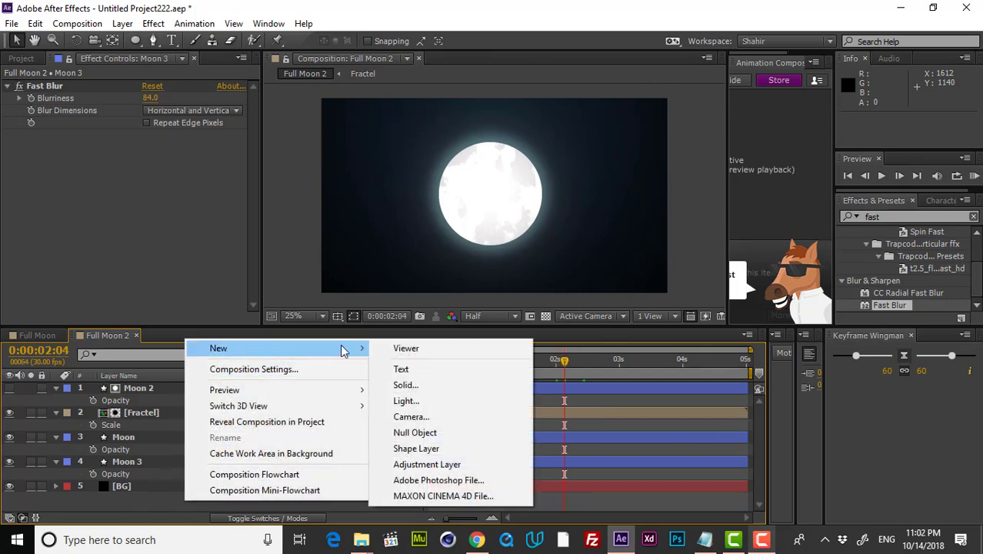
click(433, 438)
click(149, 474)
shift+click(150, 401)
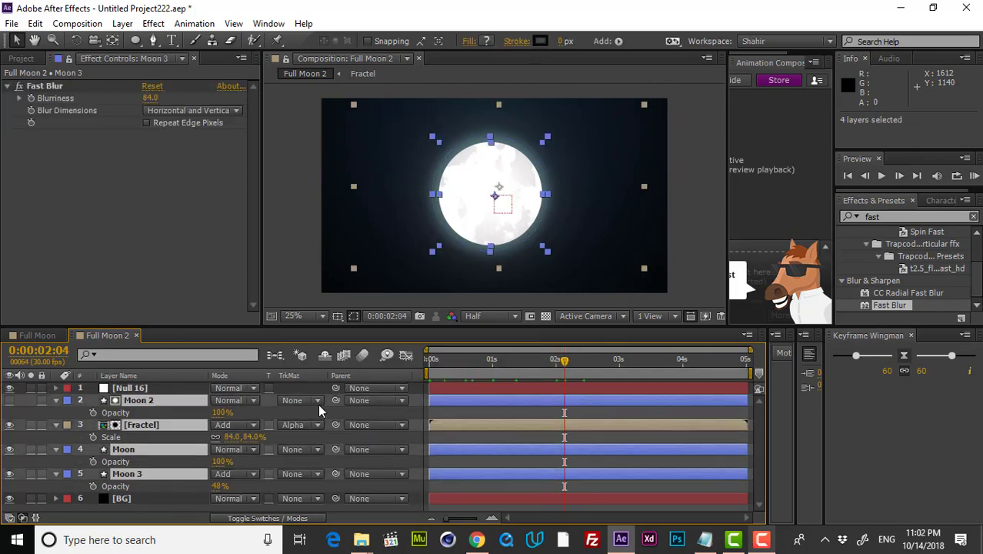
drag(335, 400, 148, 387)
click(57, 400)
click(162, 475)
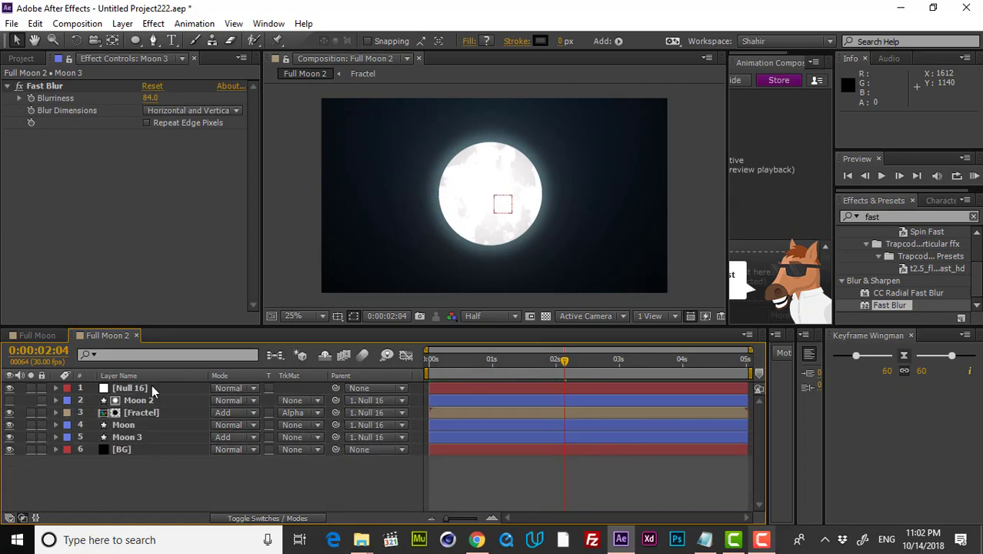
Scale Null 16 to 74% and raise it higher in the frame
click(152, 387)
key(s)
drag(247, 400, 244, 401)
drag(488, 199, 486, 171)
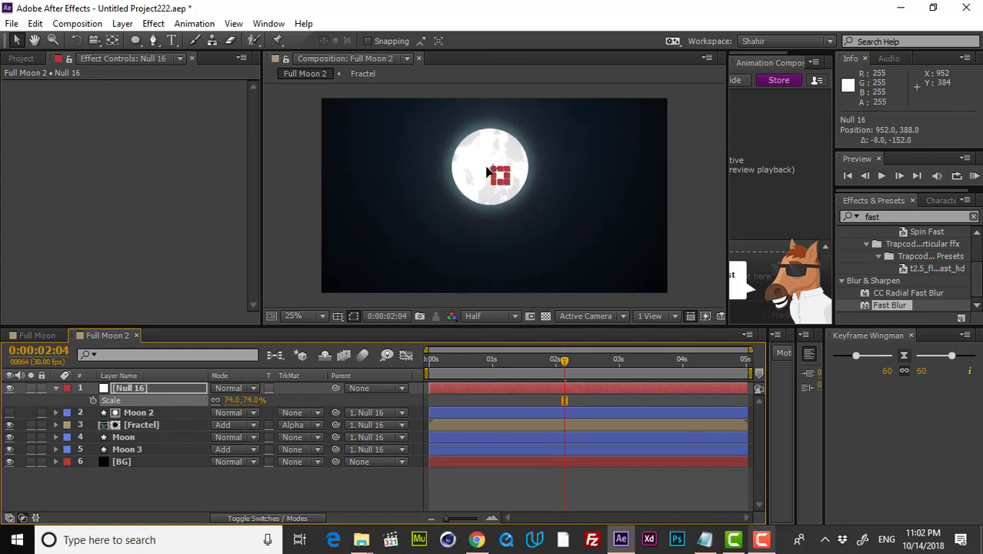
click(499, 492)
click(499, 490)
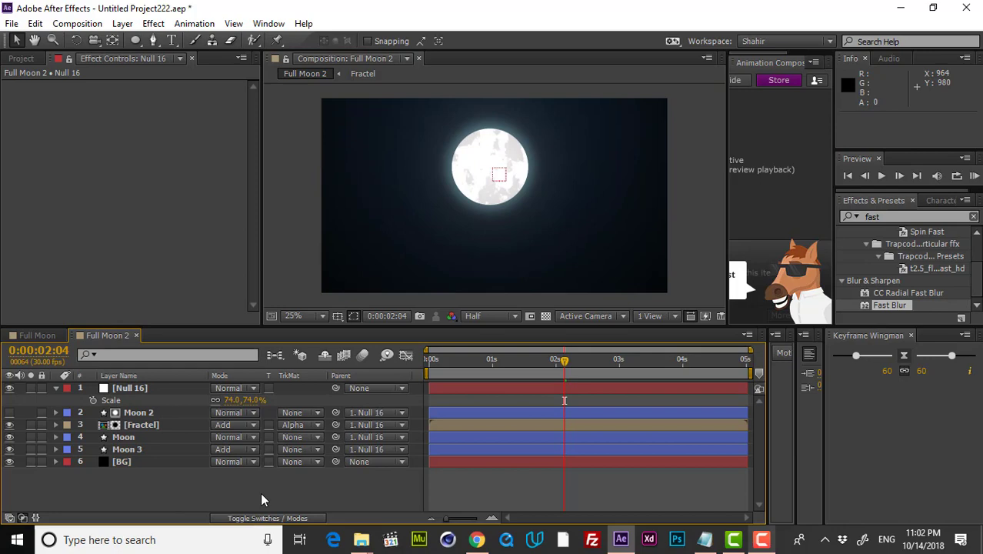
Create a solid named Particle and apply CC Particle World to it
key(ctrl+y)
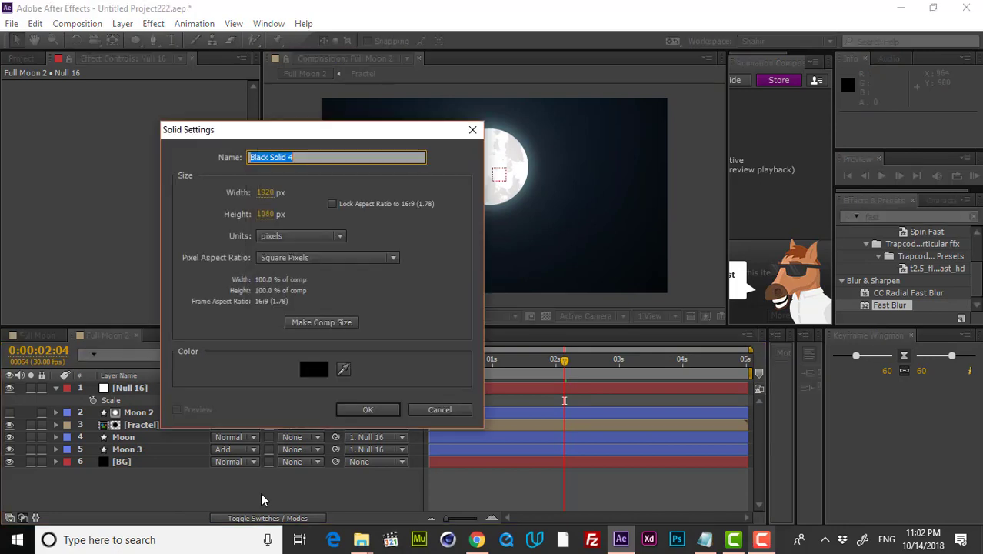
text(Particle)
key(Return)
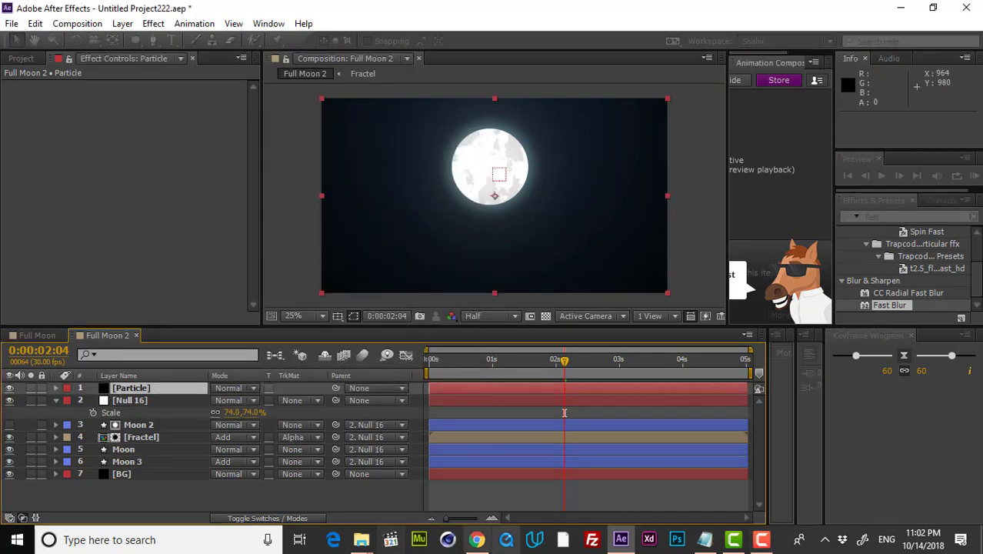
click(901, 214)
text(c)
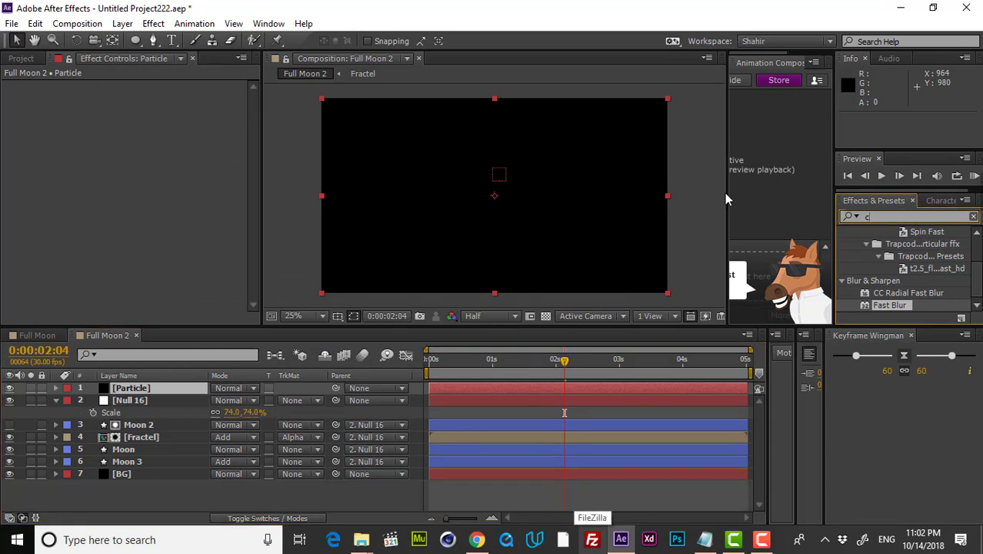
text(c part)
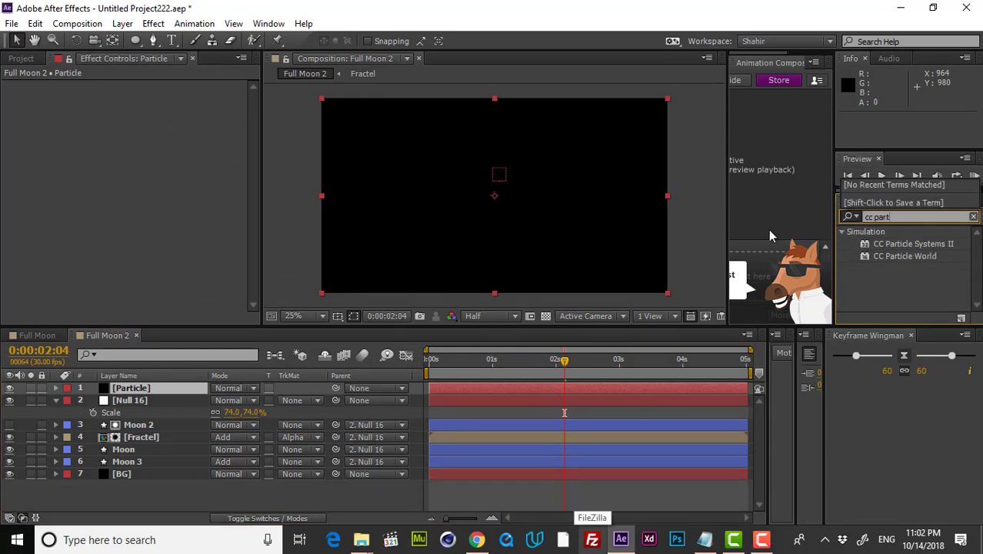
double_click(909, 255)
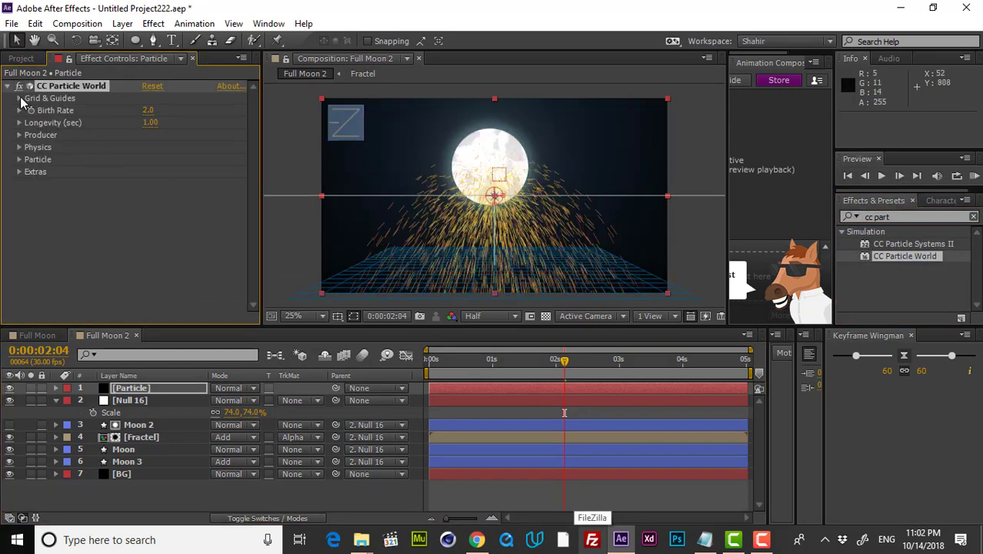
Hide all CC Particle World Grid & Guides options
click(20, 99)
click(147, 110)
click(148, 123)
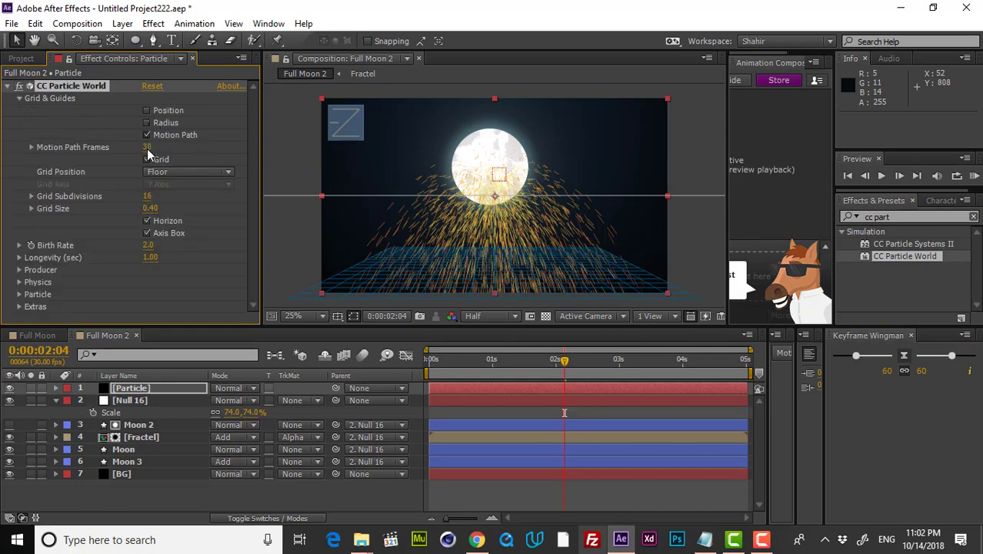
click(147, 134)
click(146, 160)
click(147, 220)
click(147, 233)
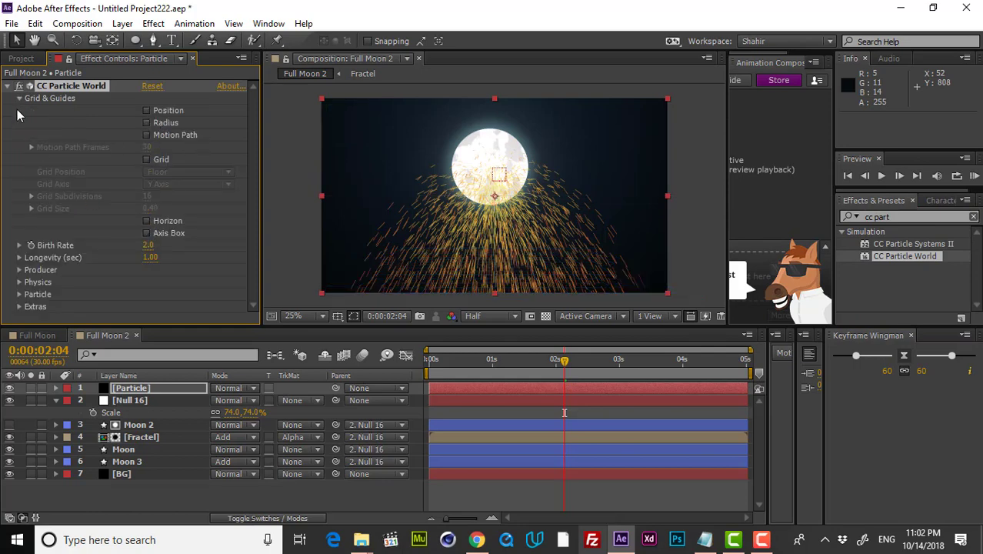
click(19, 99)
Set Producer Radius X to 1.395 and Radius Y to 1.605, previewing at Third resolution
click(19, 147)
click(19, 134)
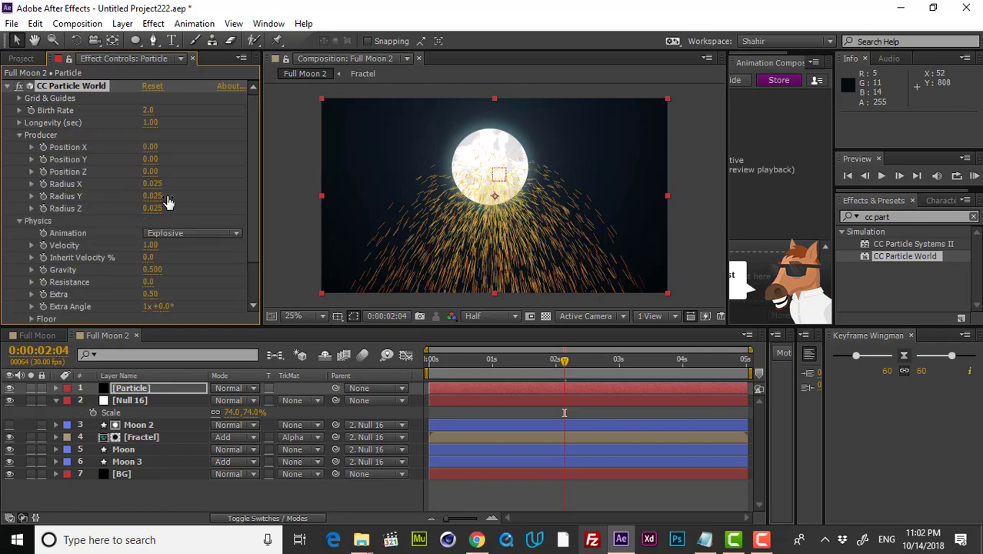
drag(152, 184, 236, 178)
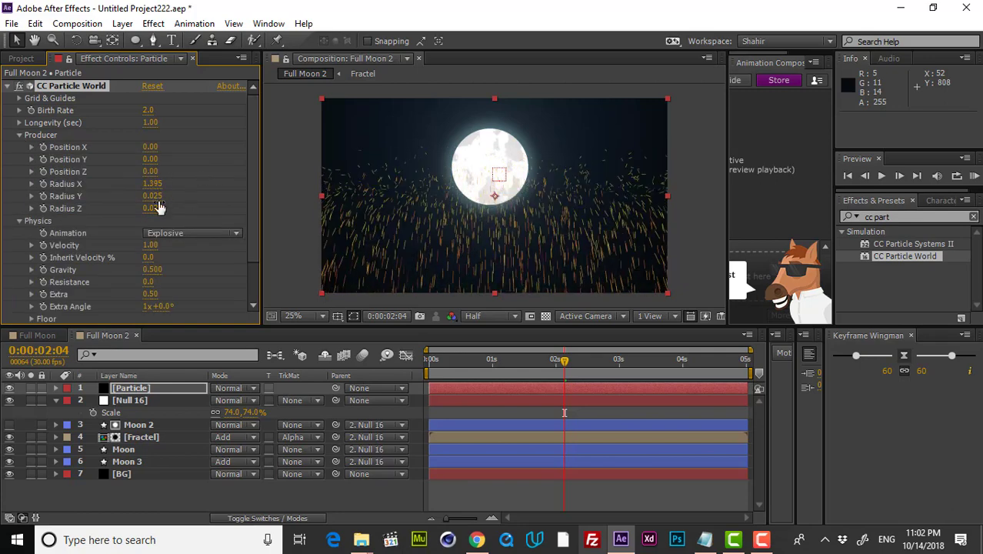
drag(151, 196, 181, 196)
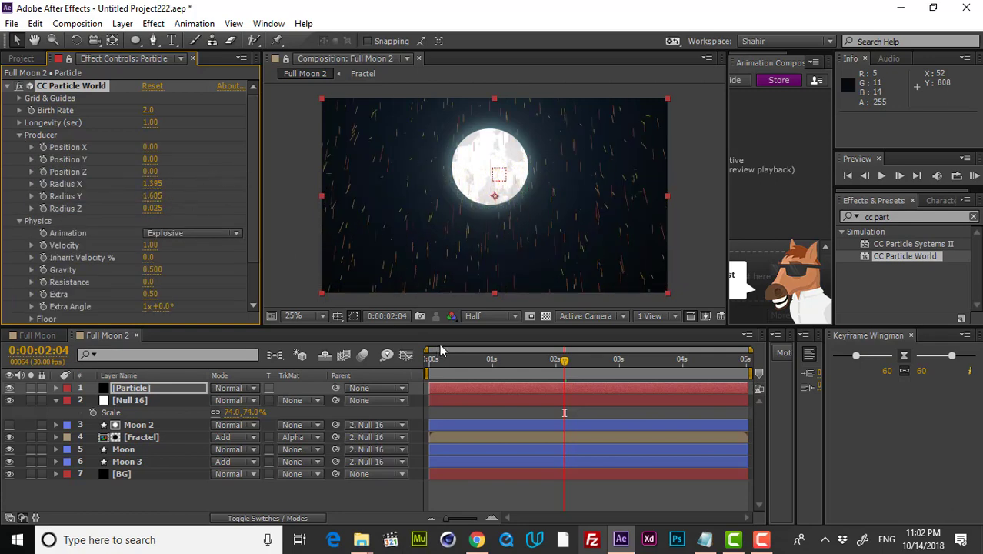
click(492, 316)
click(505, 389)
Preview at Quarter resolution and set Producer Radius X to 2.965 and Radius Z to 3.715
click(492, 316)
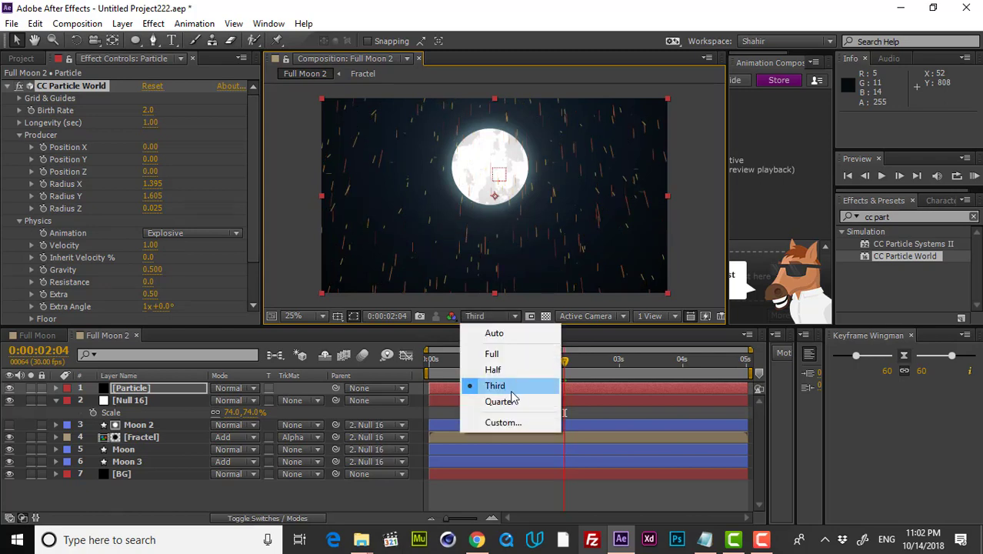
click(499, 402)
drag(154, 215, 408, 177)
drag(152, 184, 253, 175)
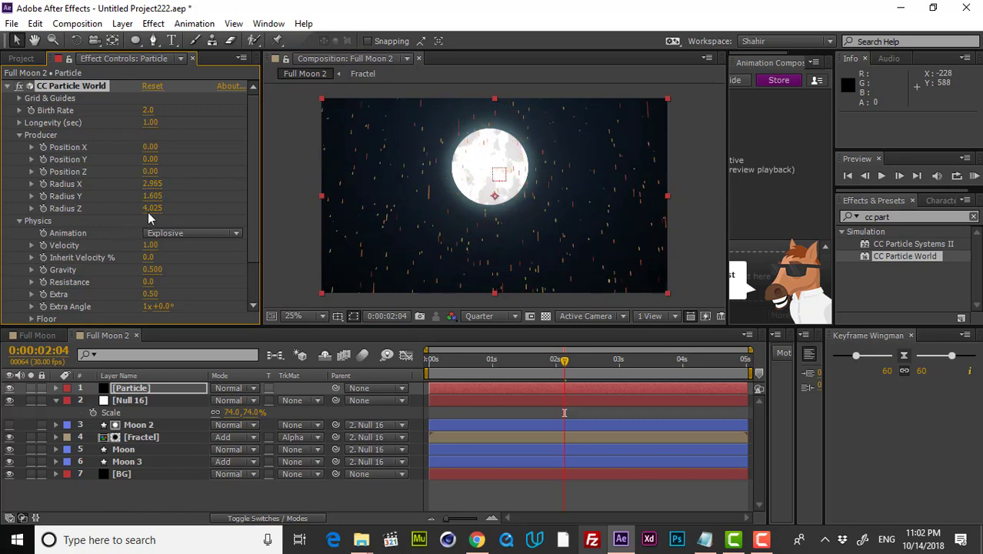
drag(127, 207, 148, 251)
Keep the Explosive animation, set Gravity to 0 and Resistance to 15.3
click(176, 233)
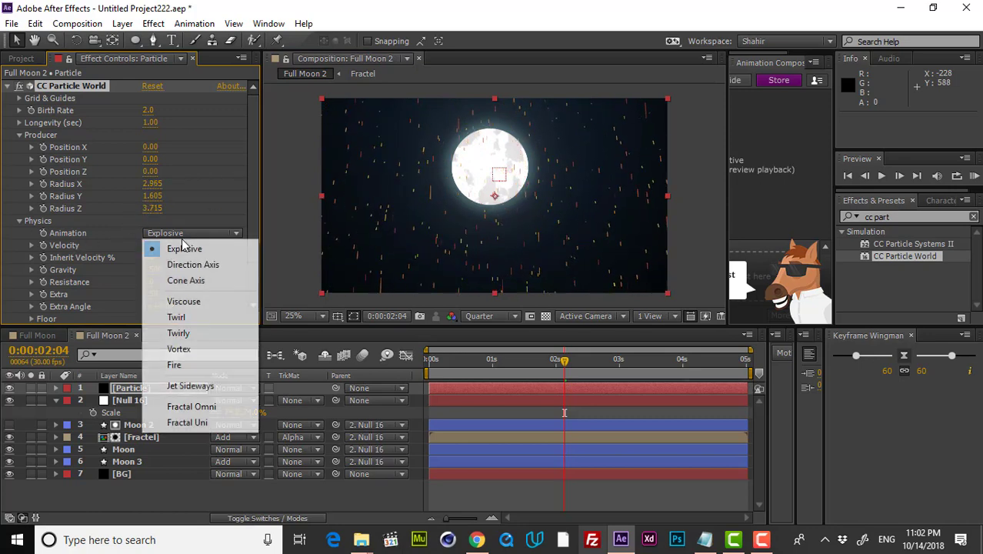
click(97, 268)
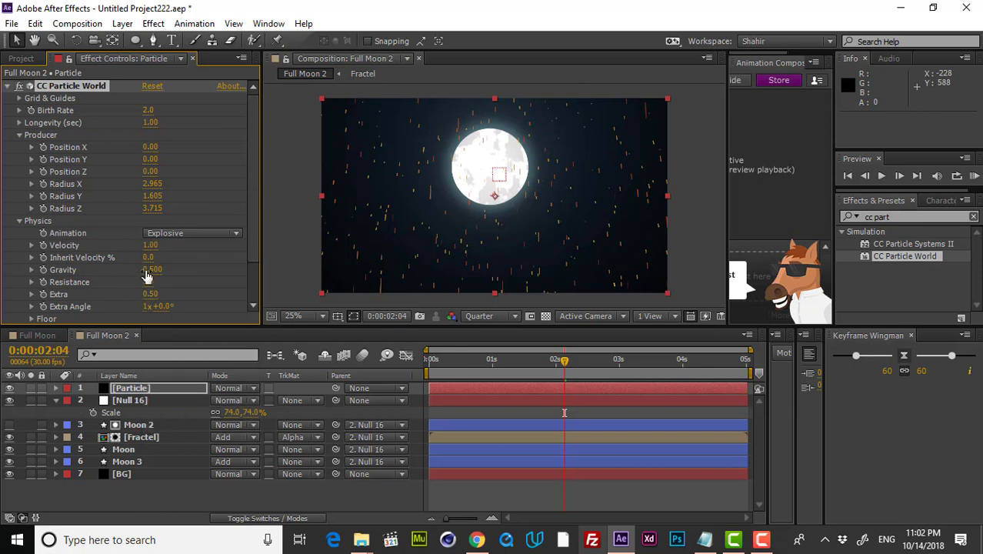
click(154, 270)
text(0)
click(219, 290)
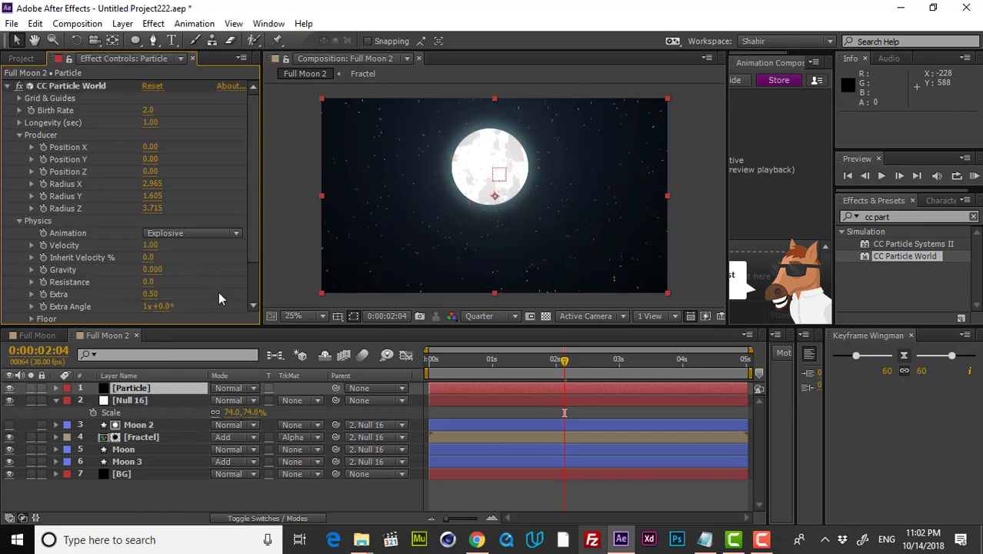
drag(153, 281, 173, 275)
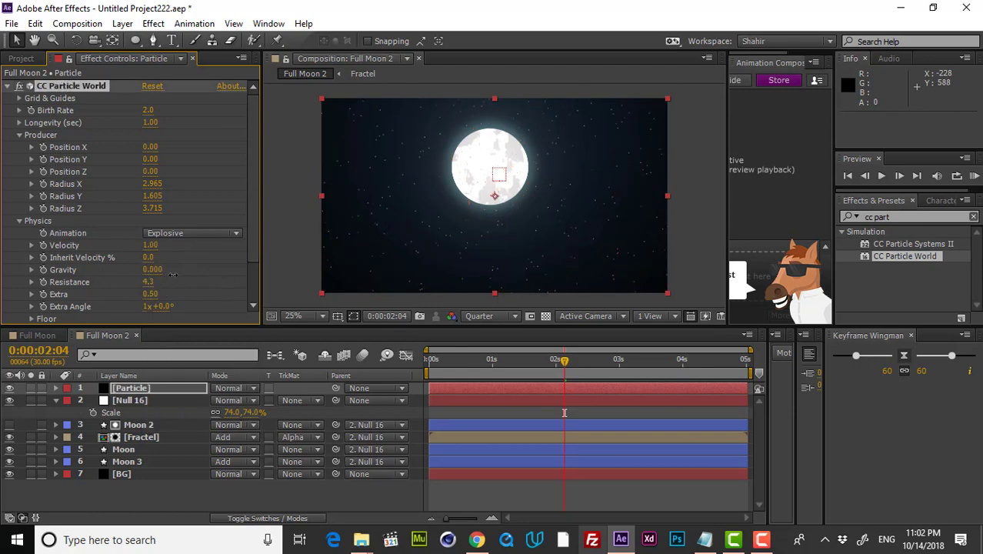
drag(450, 362, 551, 361)
scroll(253, 286, down, 3)
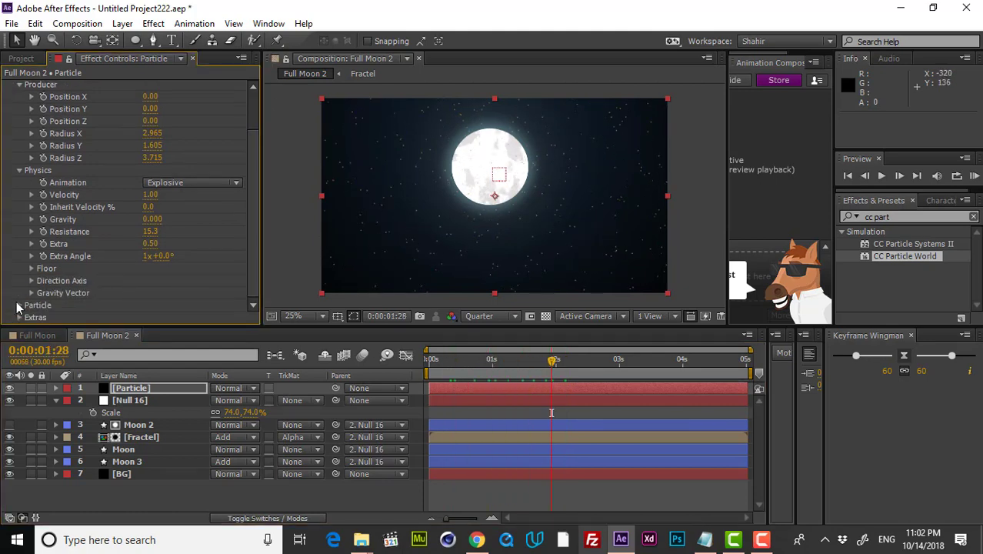
Make the particles stars with a white Birth Color
click(19, 305)
scroll(196, 245, down, 5)
click(177, 133)
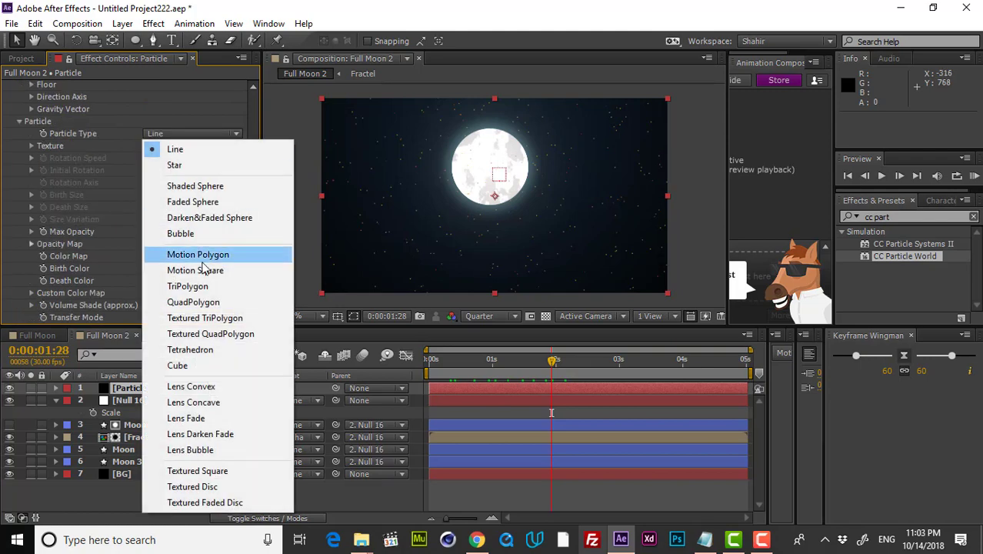
click(176, 164)
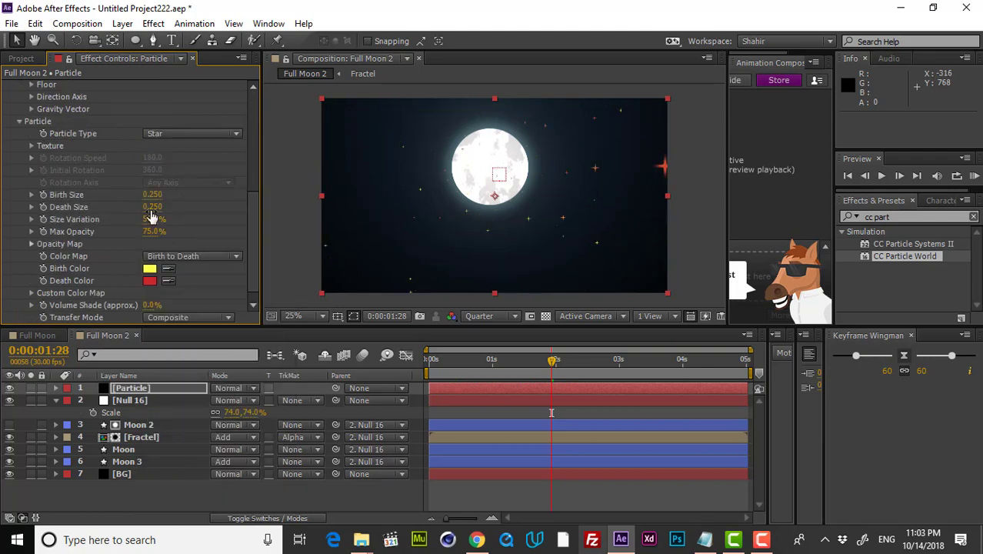
click(151, 270)
drag(161, 307, 29, 221)
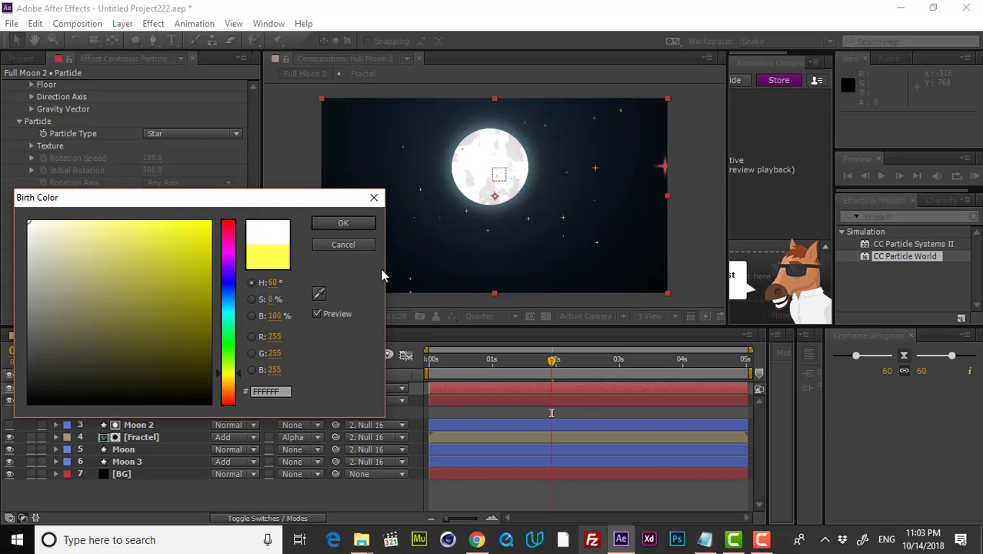
click(343, 223)
Sample white into the Death Color and lower Max Opacity to 22%
click(168, 282)
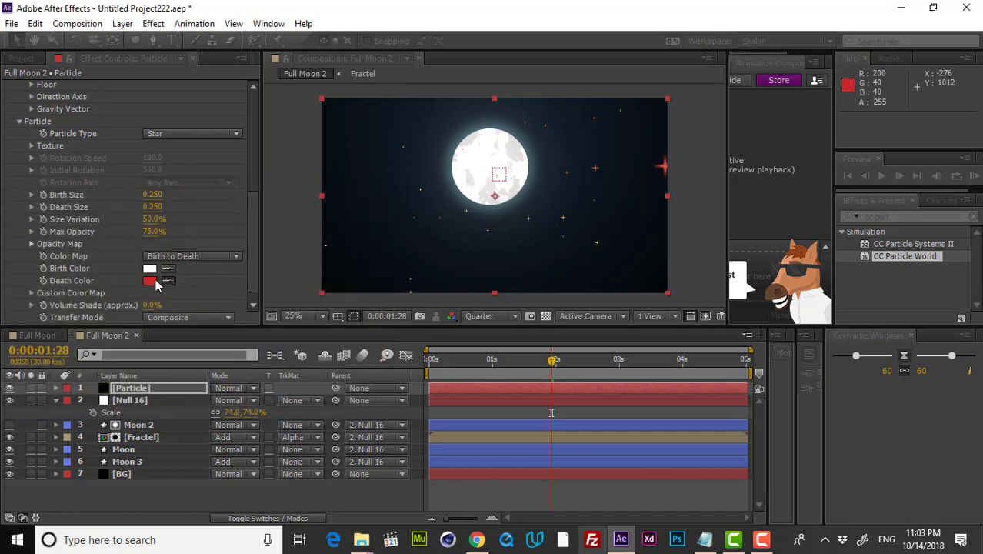
click(154, 281)
key(Return)
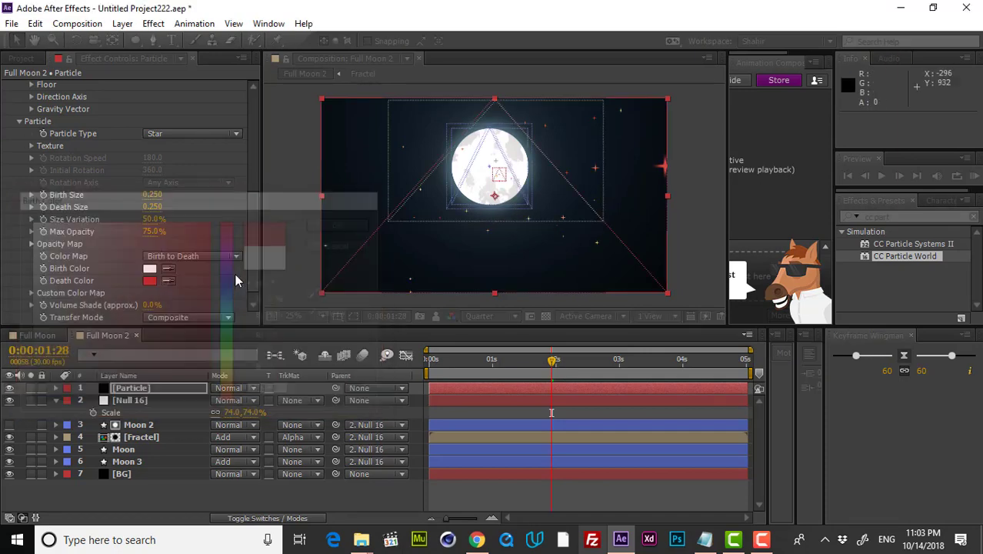
click(169, 281)
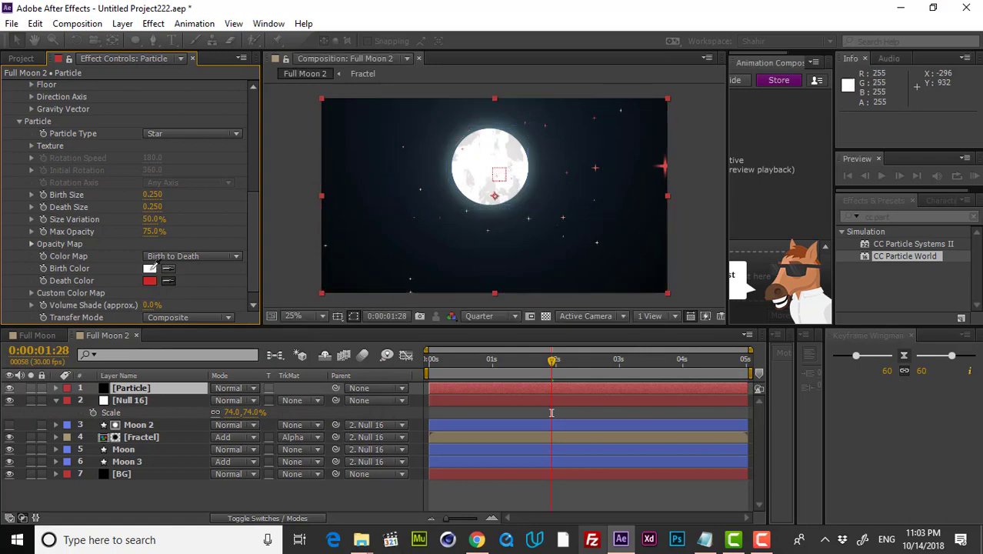
click(151, 267)
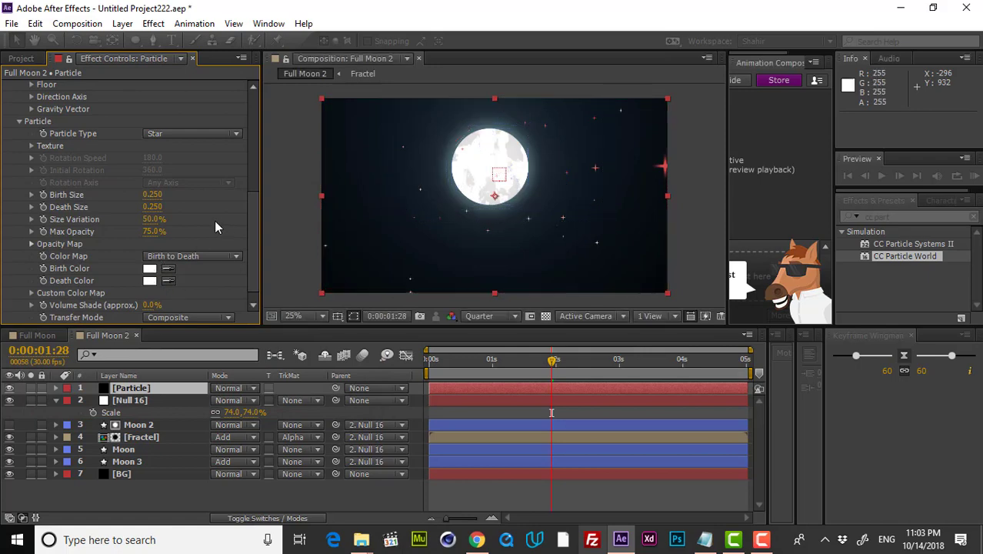
click(153, 231)
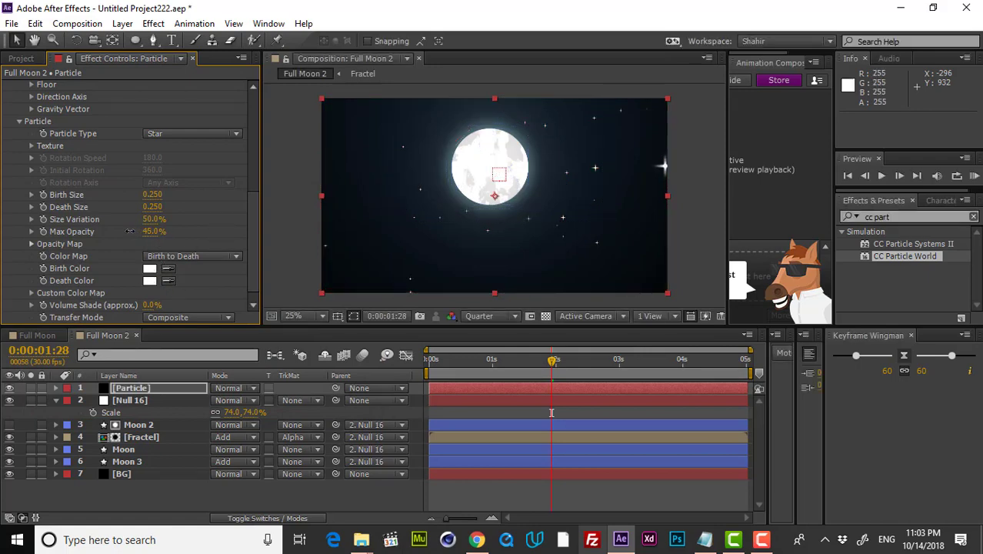
drag(102, 230, 114, 231)
Lower CC Particle World Velocity to 0.05 and preview the nearly static stars
scroll(76, 200, up, 2)
scroll(132, 182, up, 1)
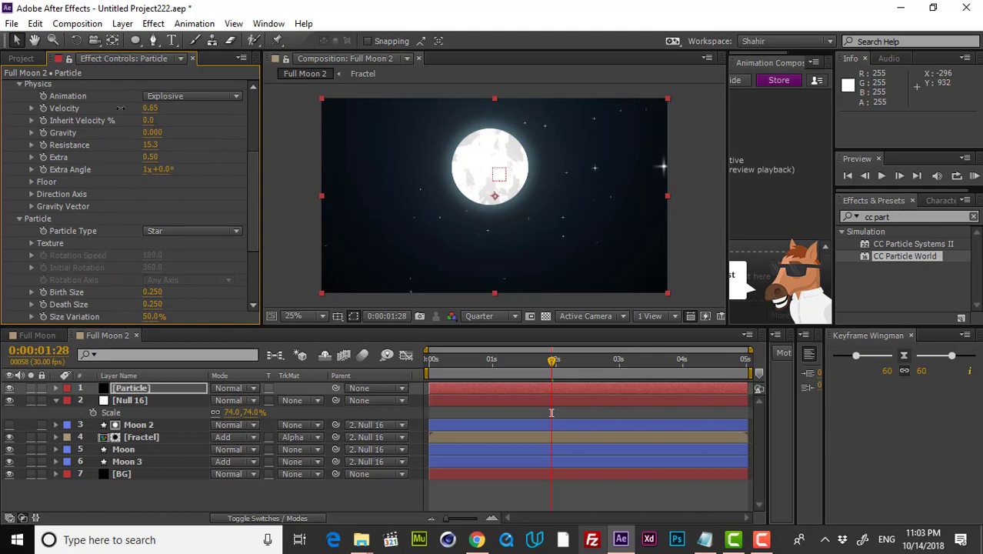
drag(150, 108, 134, 131)
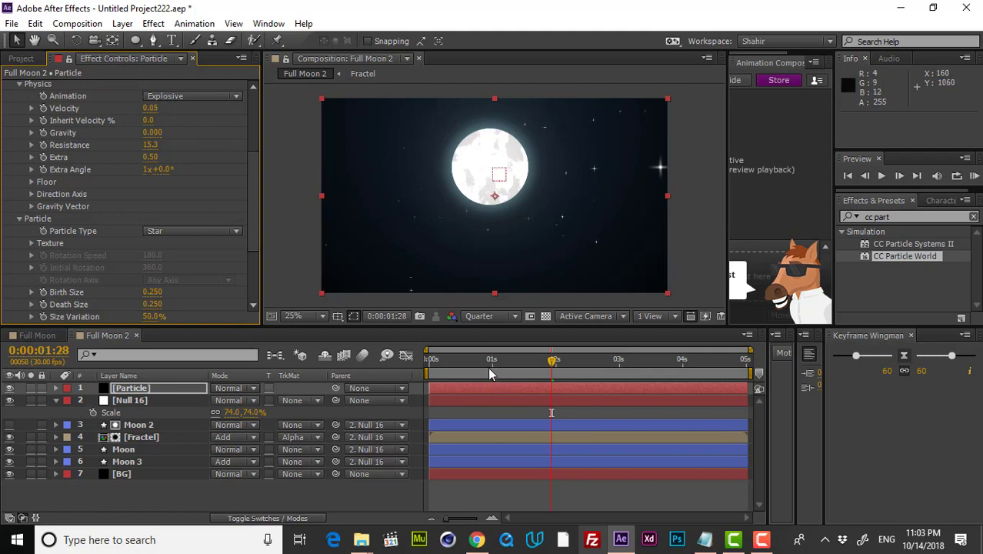
drag(488, 367, 557, 367)
click(56, 400)
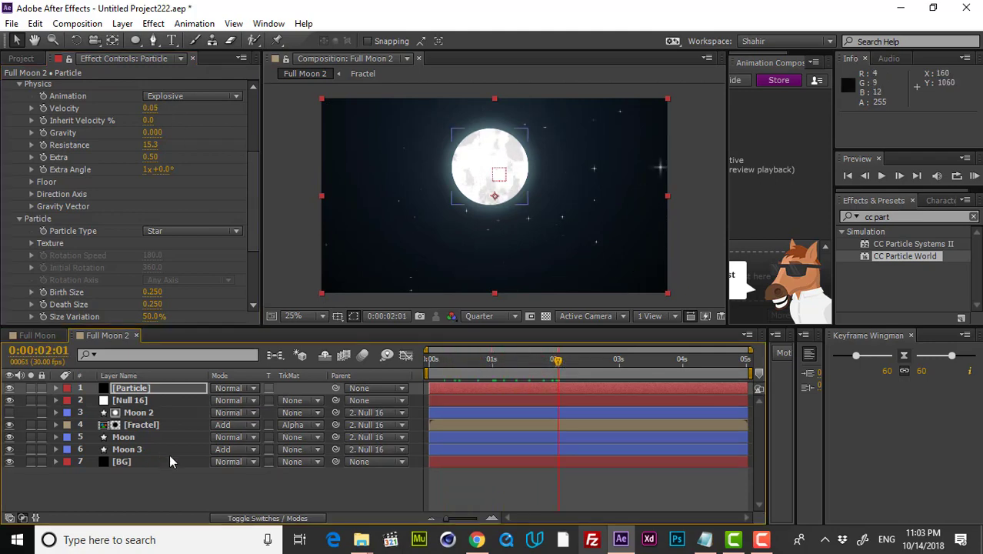
click(201, 482)
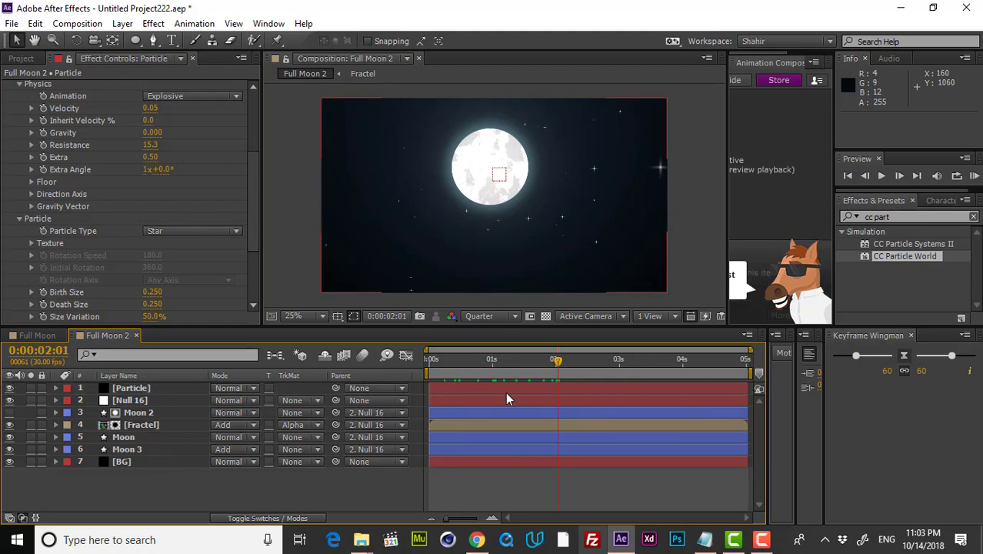